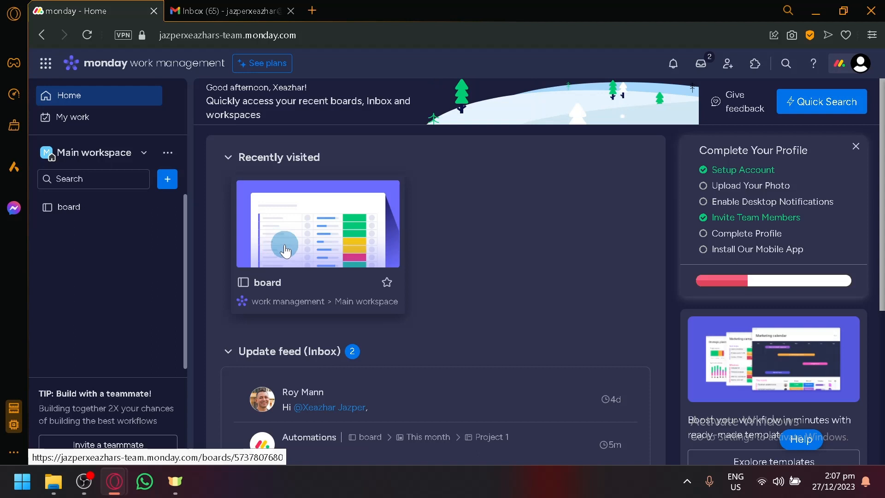
Step: Open the recently visited board named "board" in the main workspace
click(269, 250)
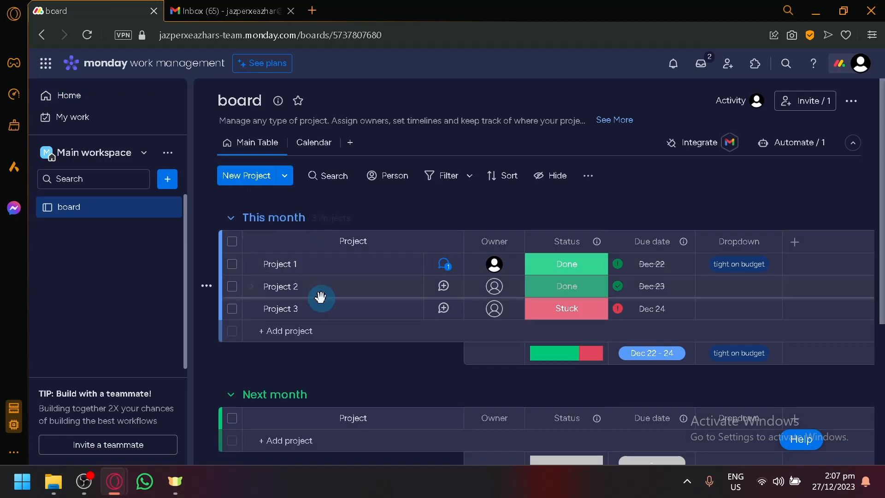
scroll(281, 267, down, 5)
scroll(339, 328, up, 5)
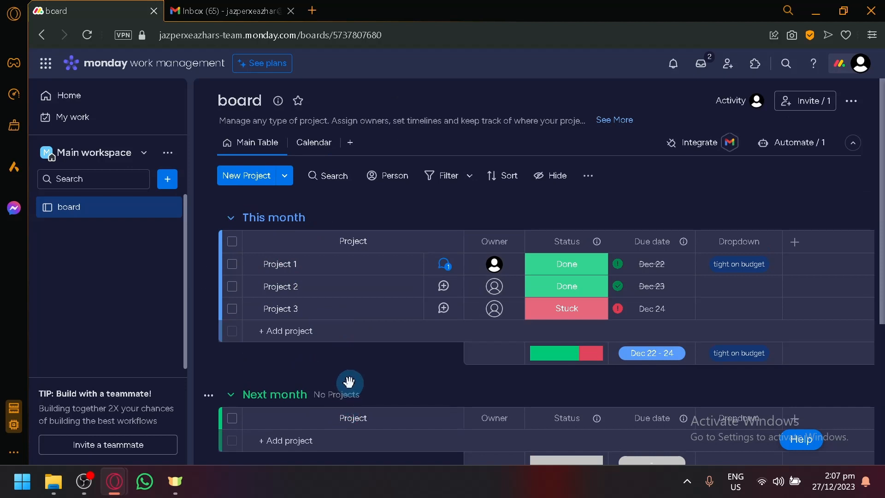
scroll(804, 138, up, 5)
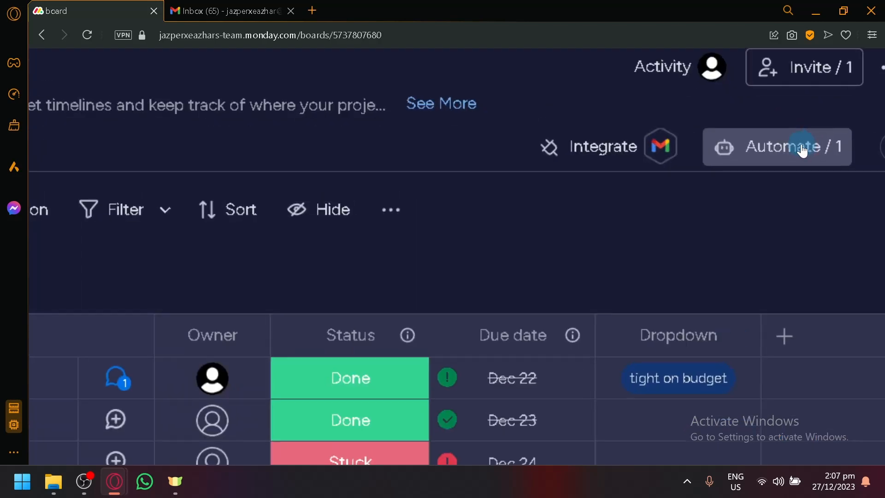
scroll(801, 147, up, 5)
scroll(790, 172, right, 5)
scroll(787, 174, up, 4)
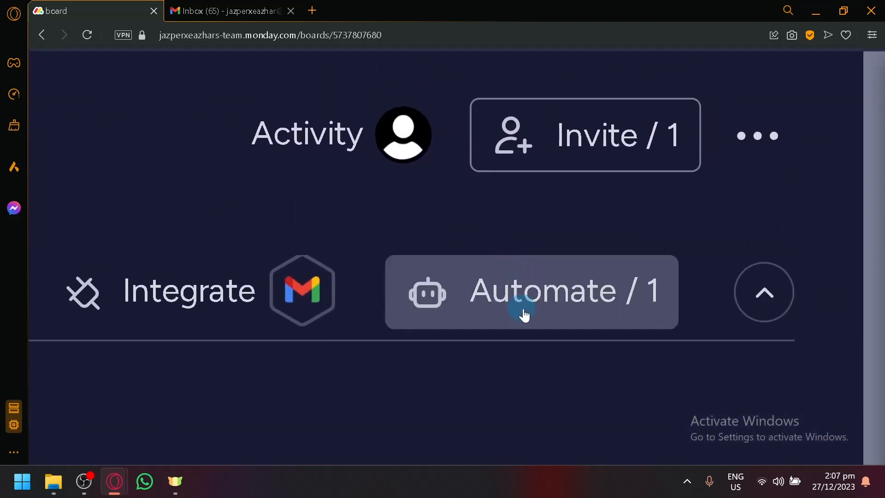
scroll(520, 309, down, 3)
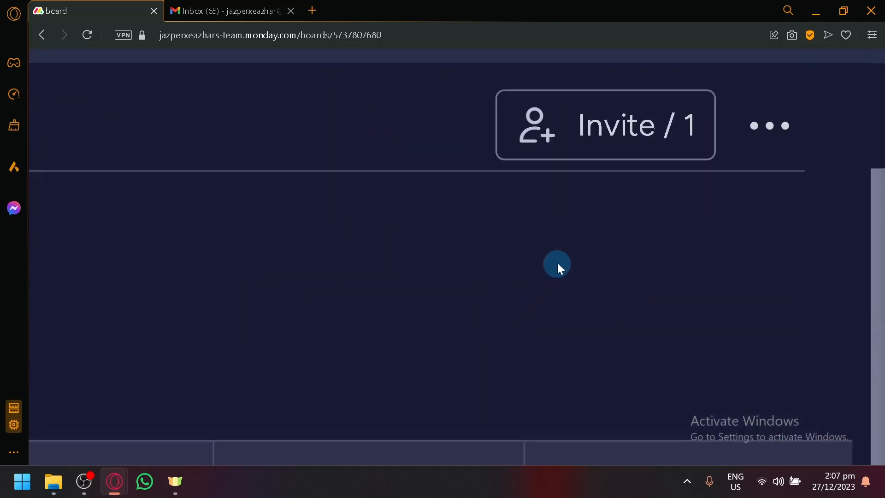
right_click(774, 276)
click(580, 268)
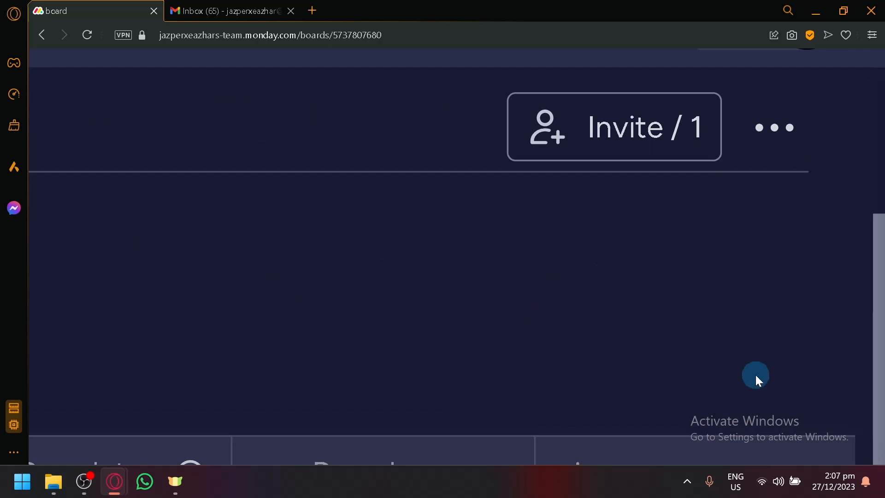
scroll(756, 375, down, 1)
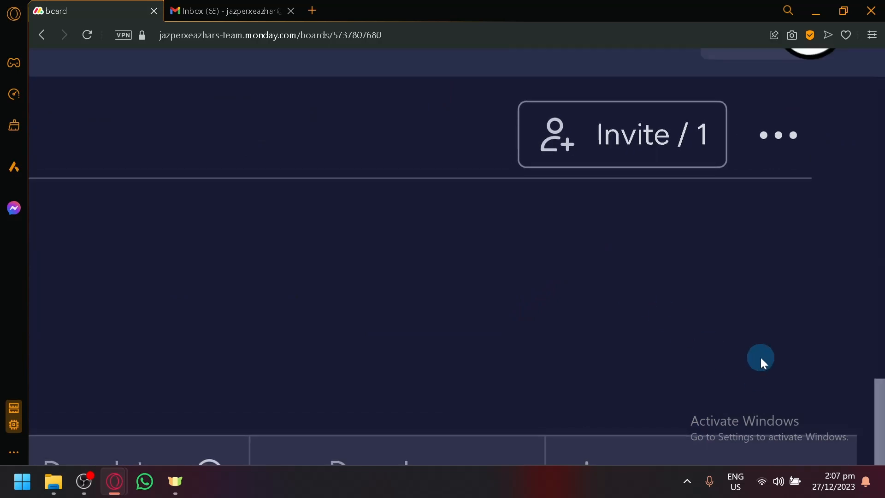
click(82, 32)
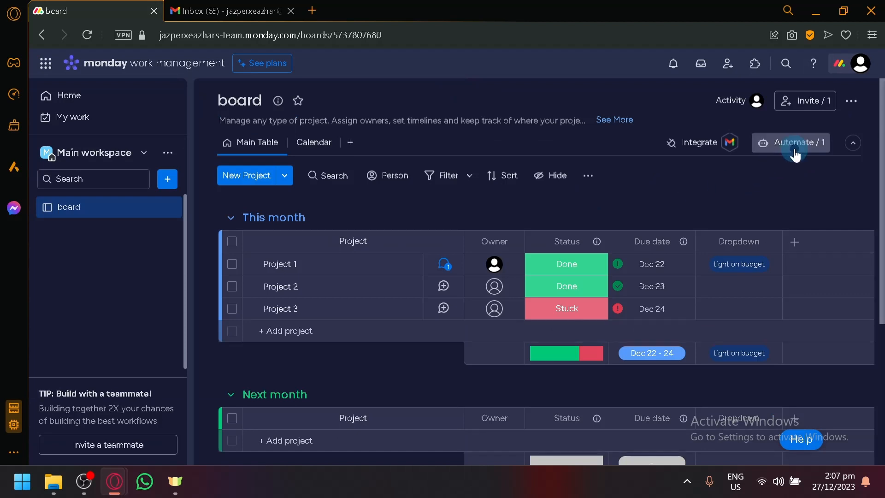
Step: Open the board's automation center and look through the Basic, Featured, Notifications and Status change templates
click(793, 148)
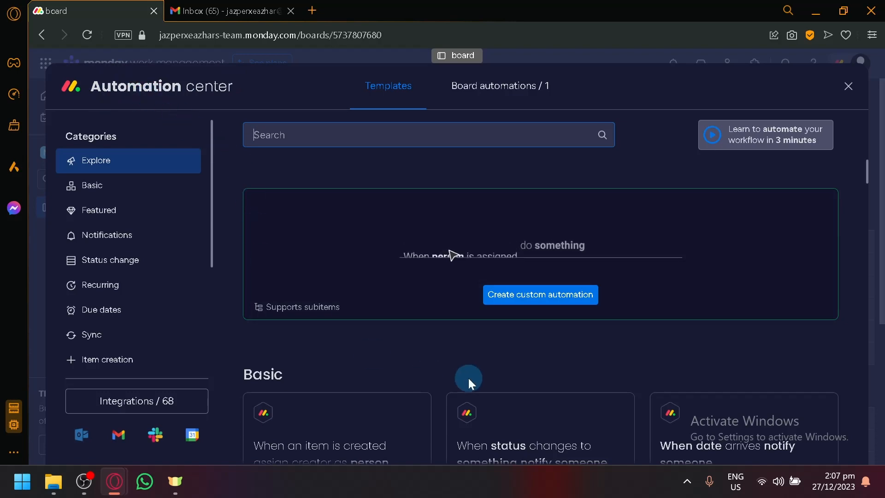
scroll(456, 350, down, 4)
scroll(447, 322, down, 5)
scroll(437, 319, down, 7)
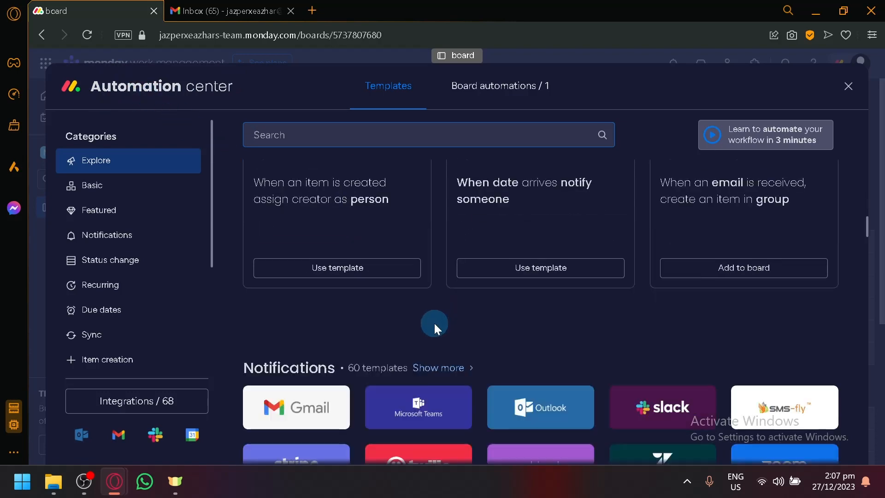
scroll(431, 325, up, 4)
scroll(429, 328, down, 5)
scroll(427, 328, up, 5)
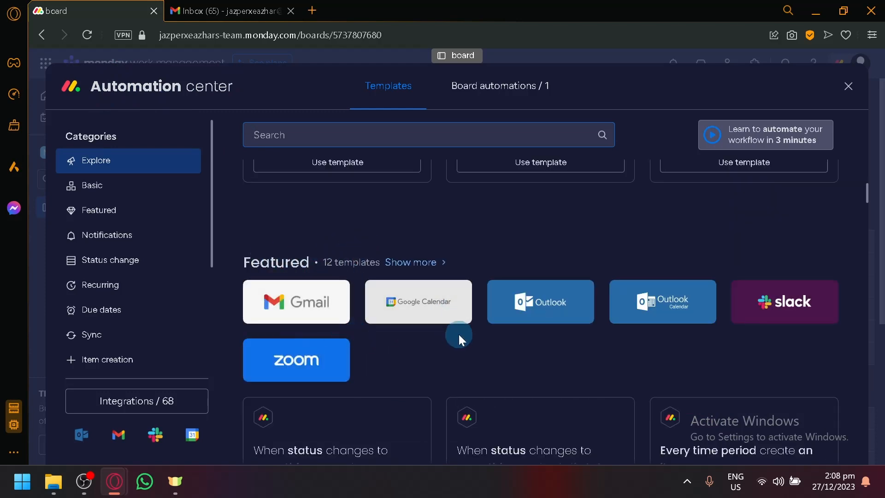
scroll(314, 357, down, 10)
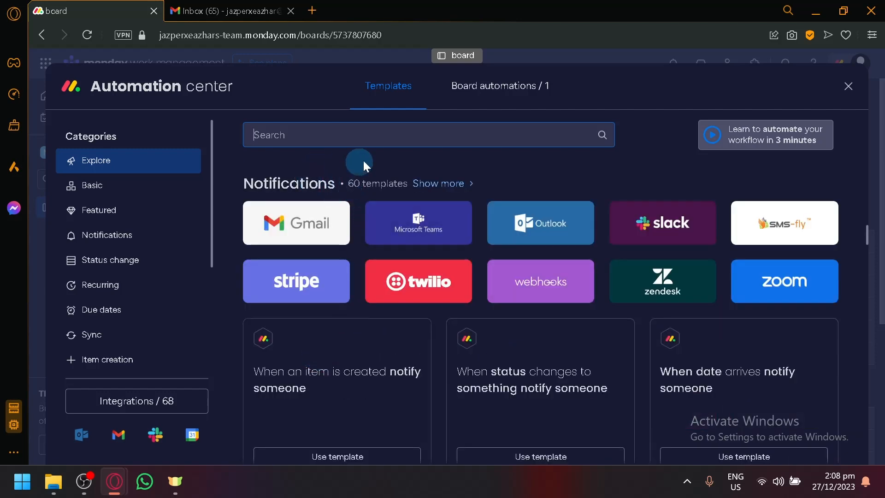
scroll(291, 286, down, 8)
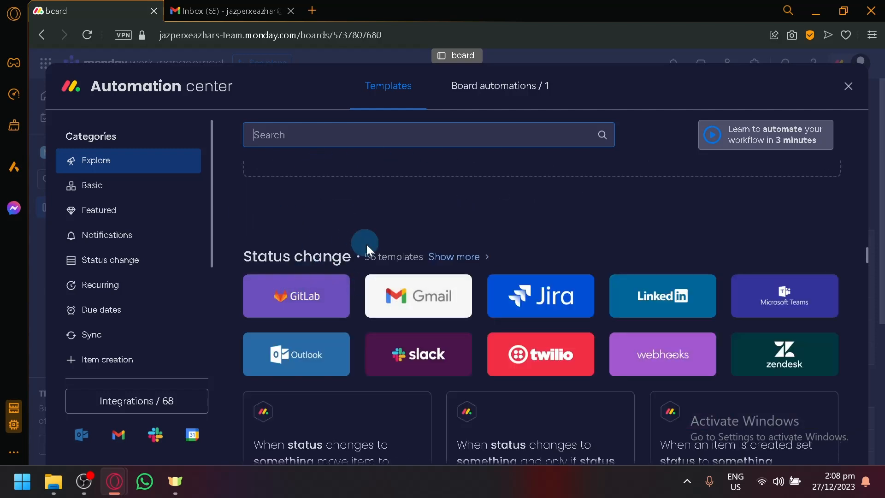
scroll(677, 262, down, 5)
scroll(701, 286, up, 15)
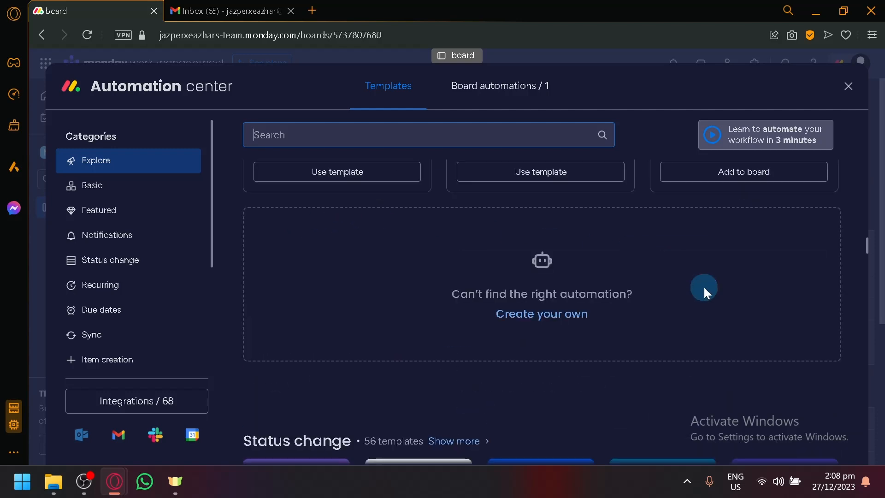
scroll(659, 305, up, 10)
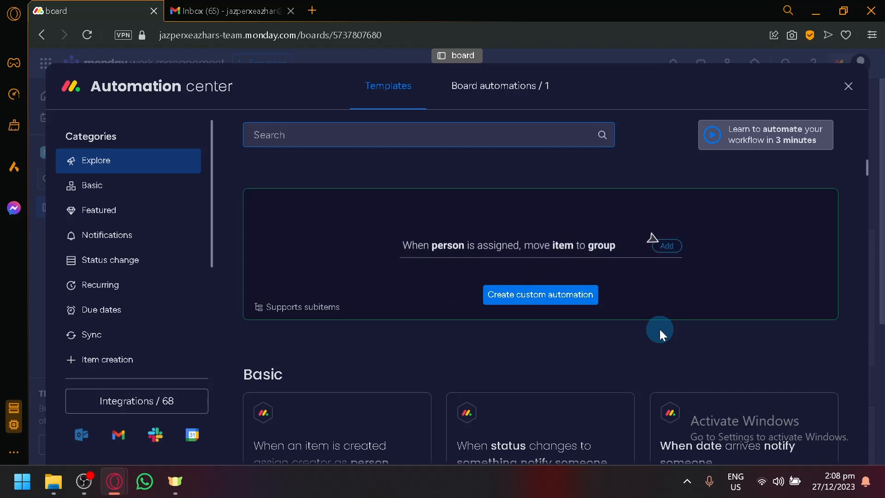
scroll(659, 329, down, 5)
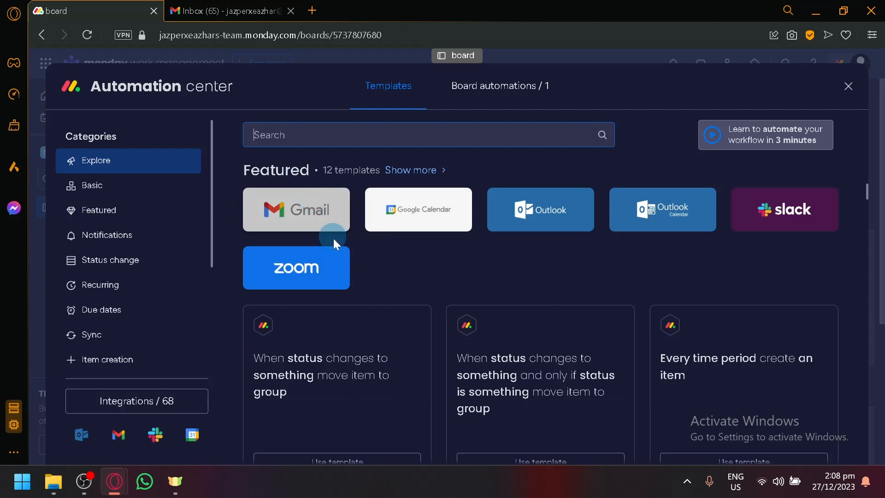
scroll(418, 334, up, 5)
scroll(418, 339, up, 3)
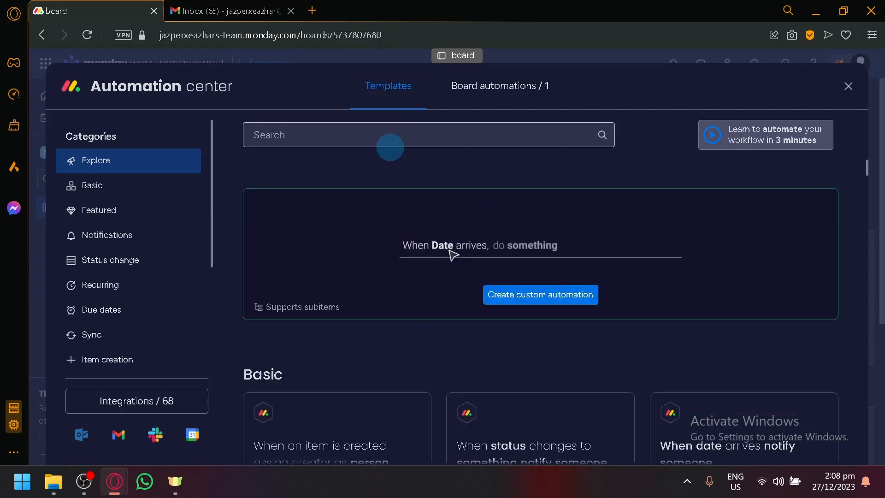
Step: Search the automation templates for "email" and look over the featured matches
click(359, 130)
scroll(530, 369, down, 6)
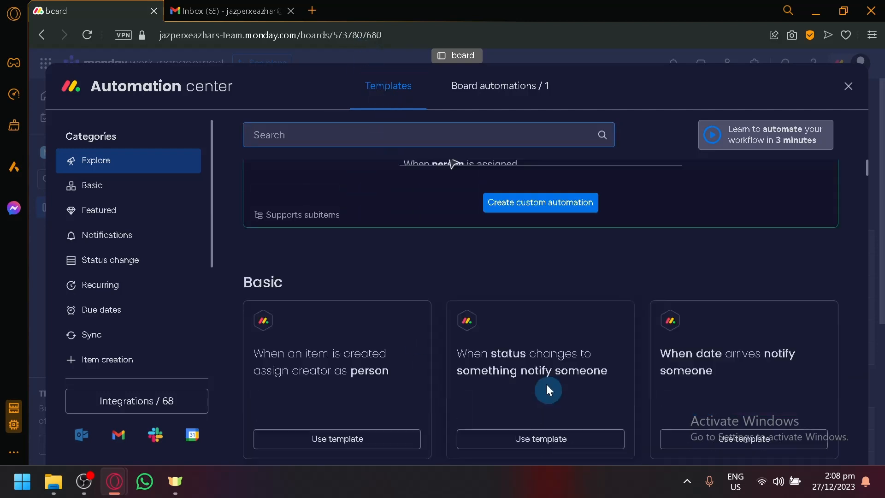
scroll(510, 281, down, 15)
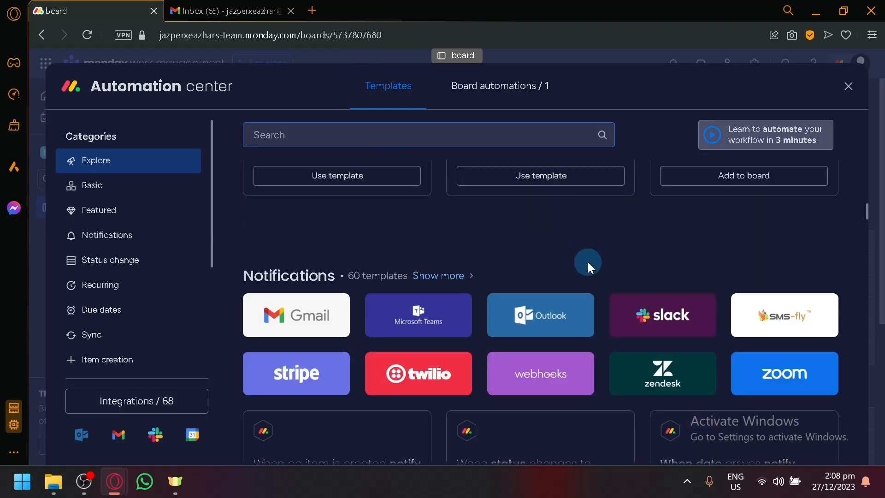
scroll(516, 332, up, 20)
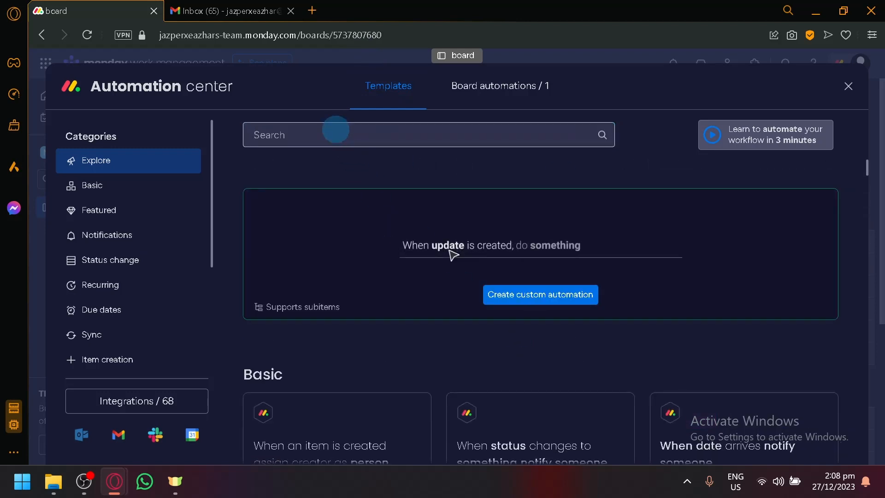
text(email)
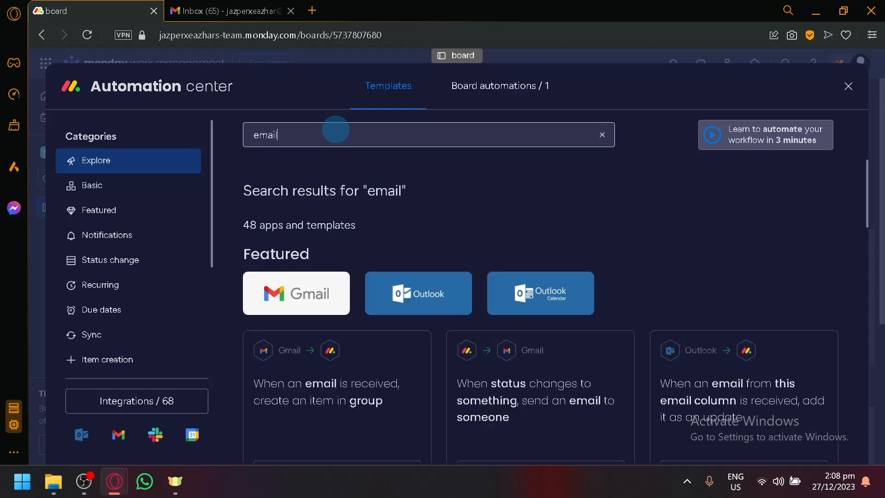
scroll(319, 396, down, 4)
scroll(358, 311, up, 2)
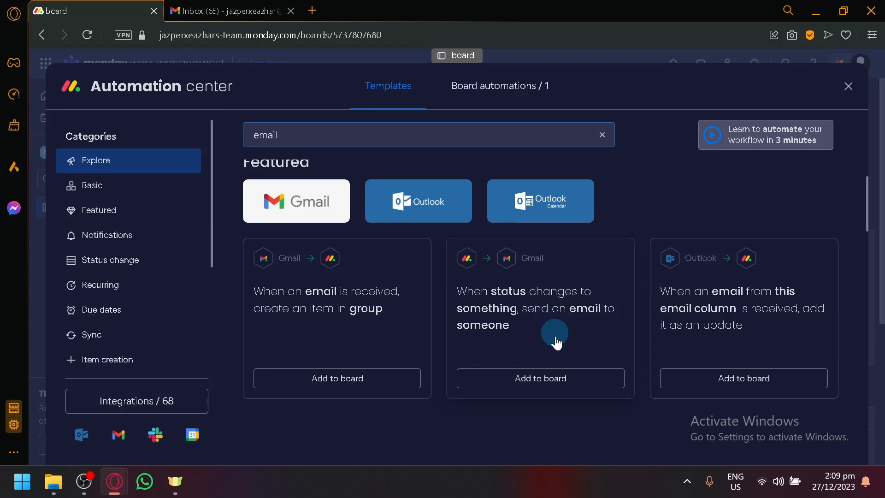
Step: Add the Gmail template that emails someone when a status changes, using the already connected Gmail account
click(565, 379)
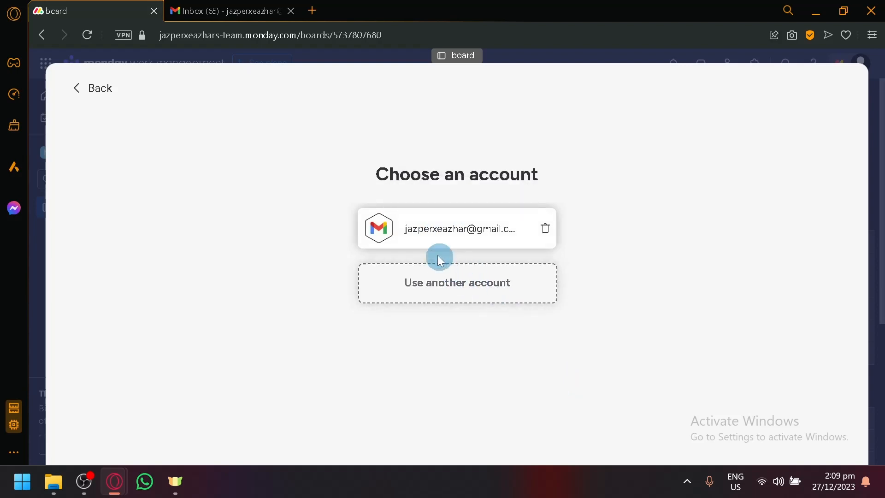
click(421, 236)
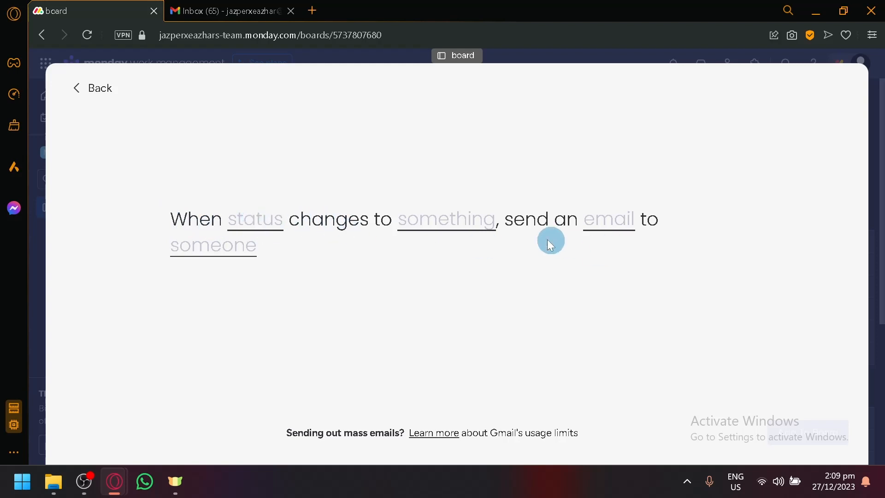
click(268, 226)
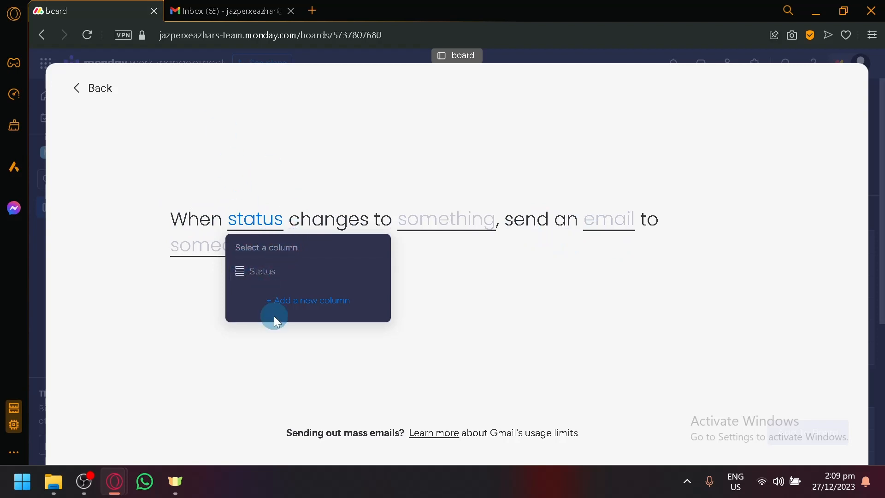
click(282, 299)
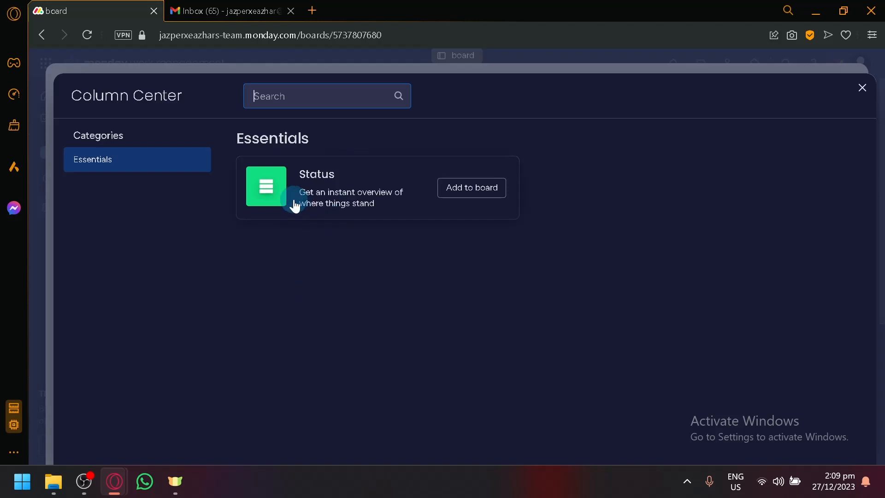
click(862, 88)
Step: Set the automation's trigger to the Status column changing to anything
click(273, 225)
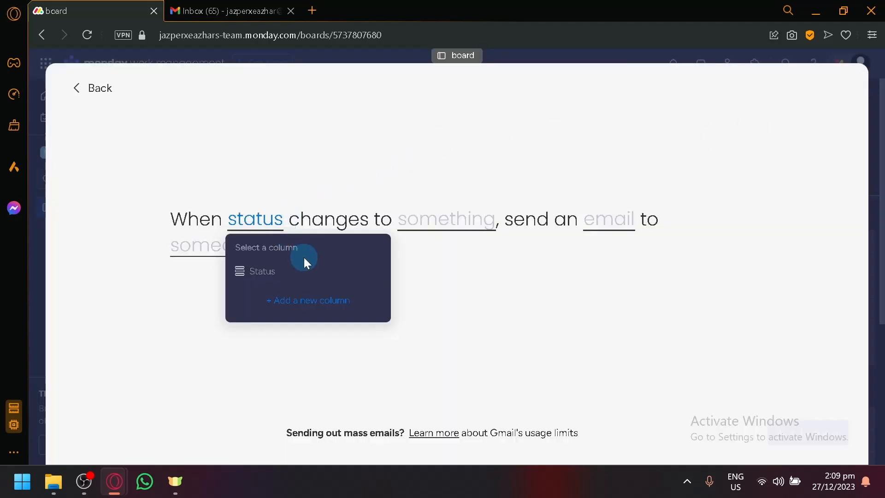
click(284, 276)
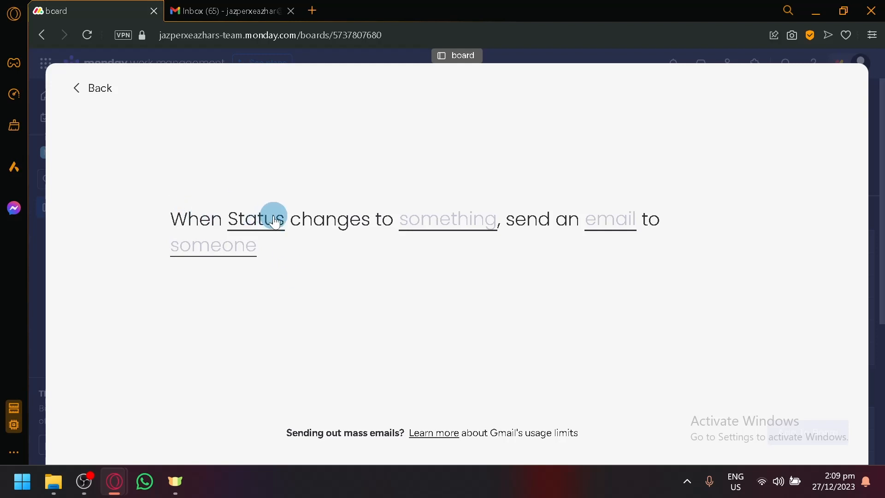
click(417, 225)
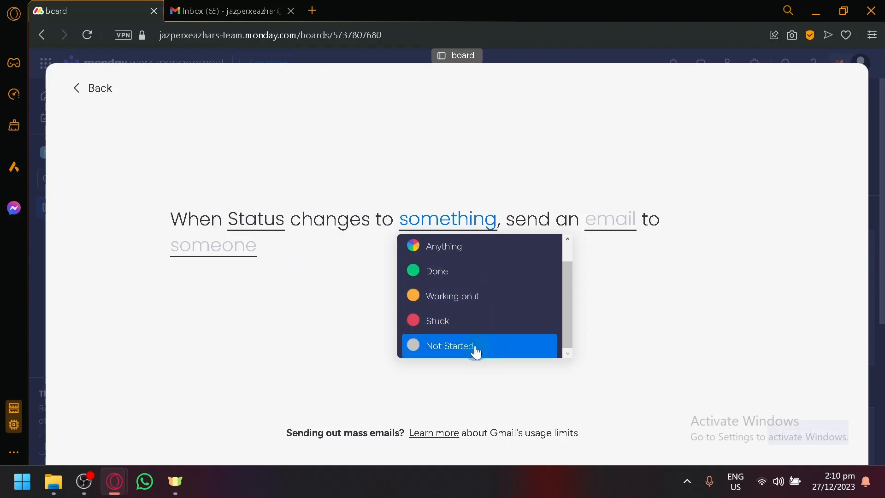
scroll(478, 300, up, 1)
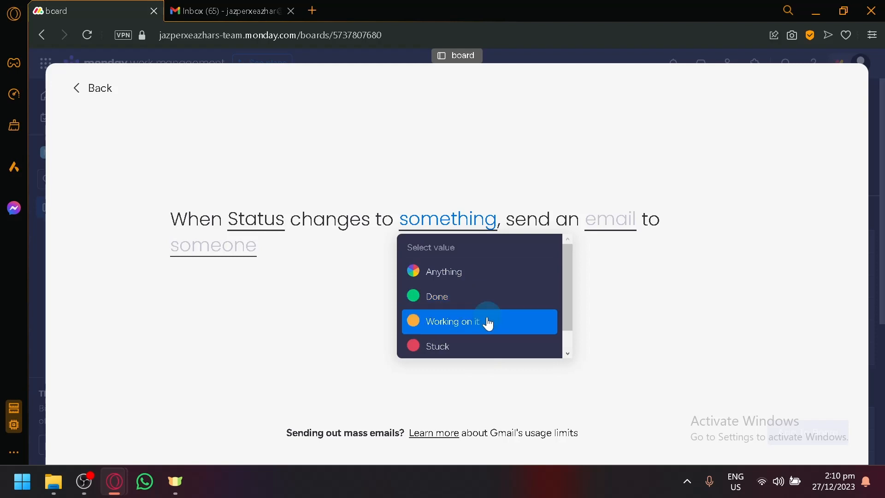
scroll(487, 325, down, 1)
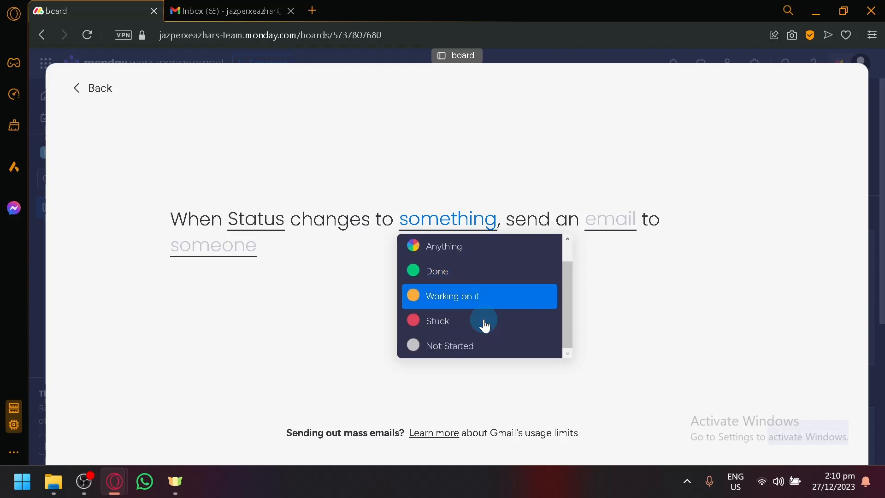
scroll(484, 337, up, 1)
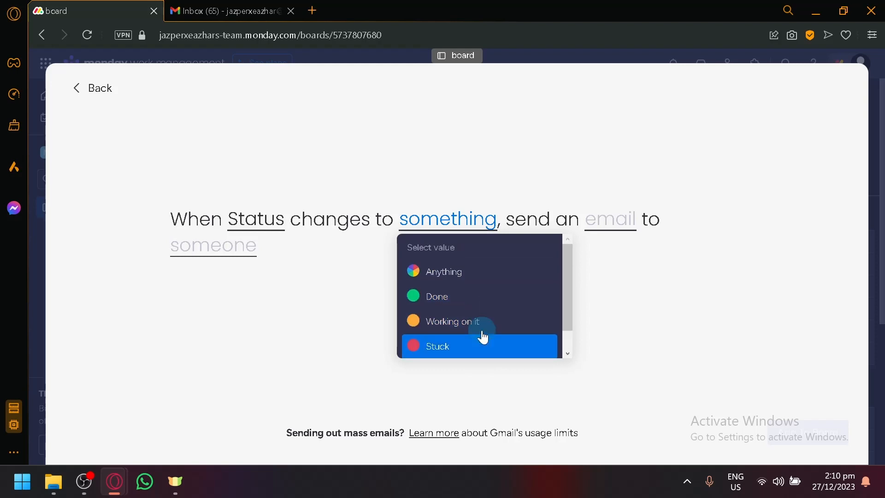
click(494, 273)
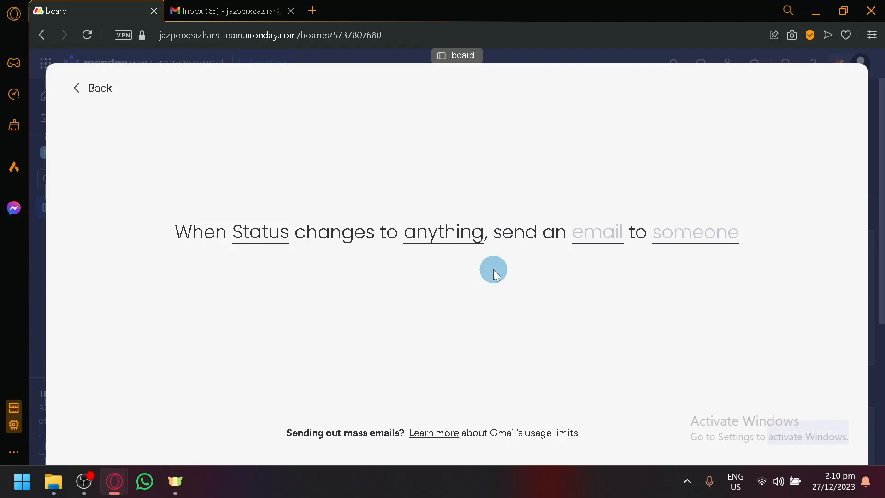
Step: Give the automation's email the subject "Monday.com Progress update" and start its body with "Im here to inform you that"
click(592, 248)
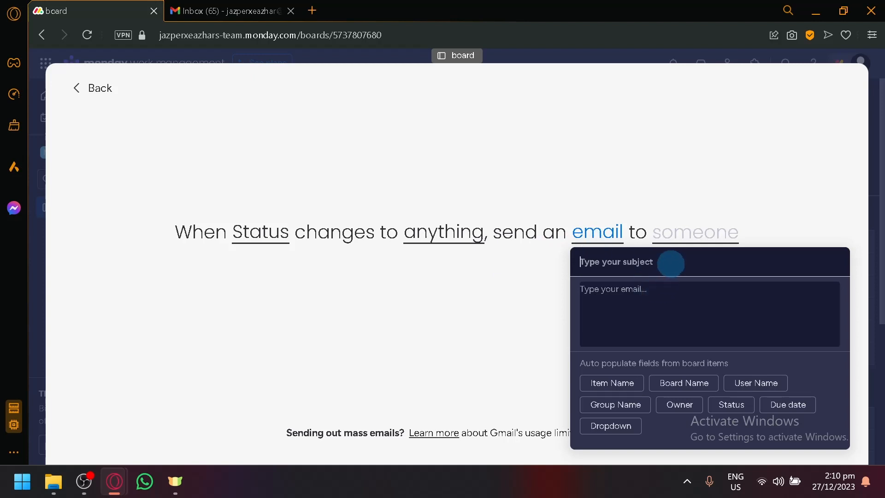
text(Monday.com Progress update)
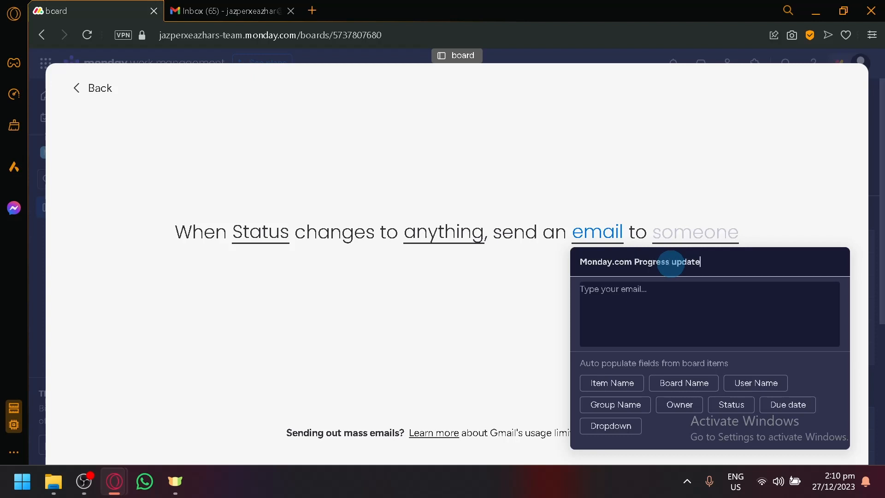
click(695, 302)
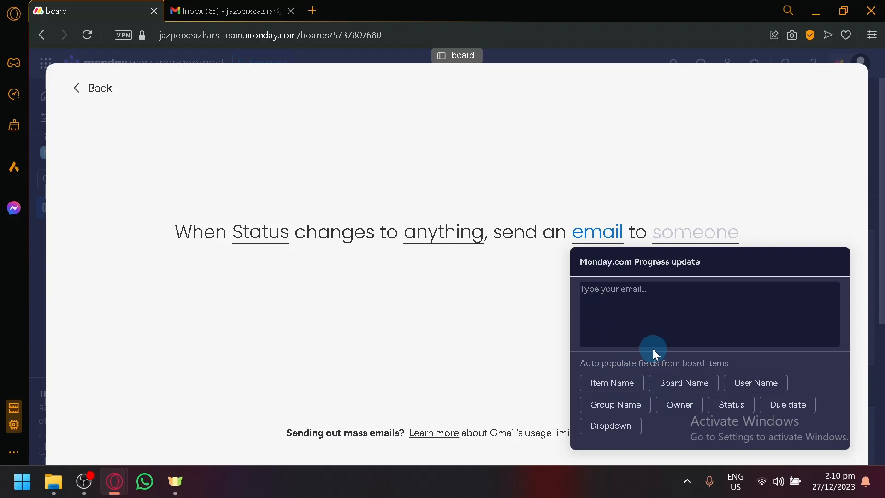
text(W)
key(BackSpace)
text(Im here to inform you that)
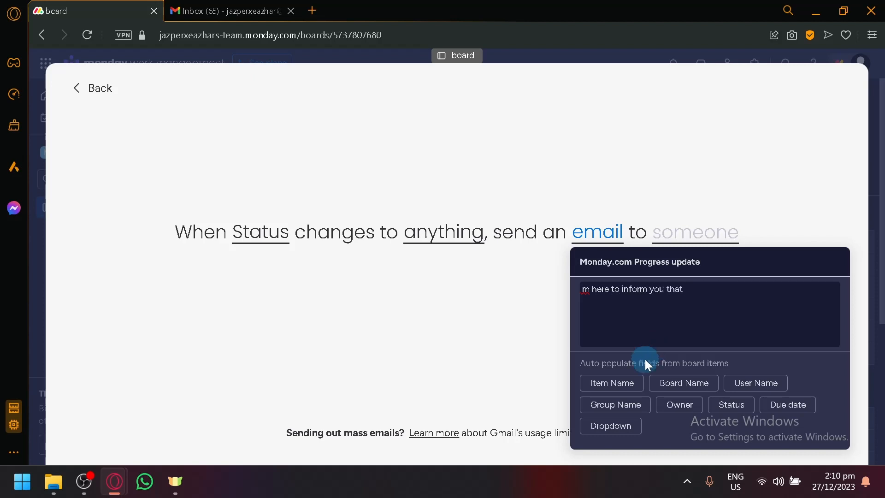
Step: Continue the email body with the Owner field, "has changed the", the Status field, "of" and the Item Name field
click(674, 413)
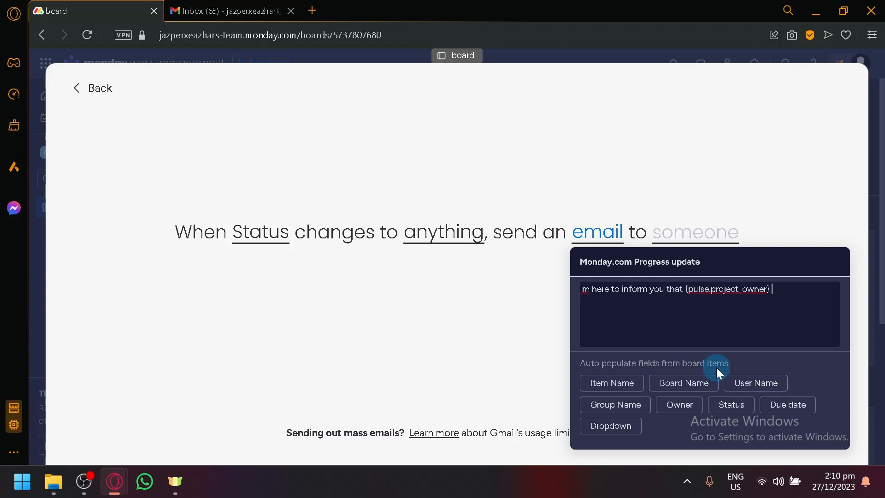
text(has cha)
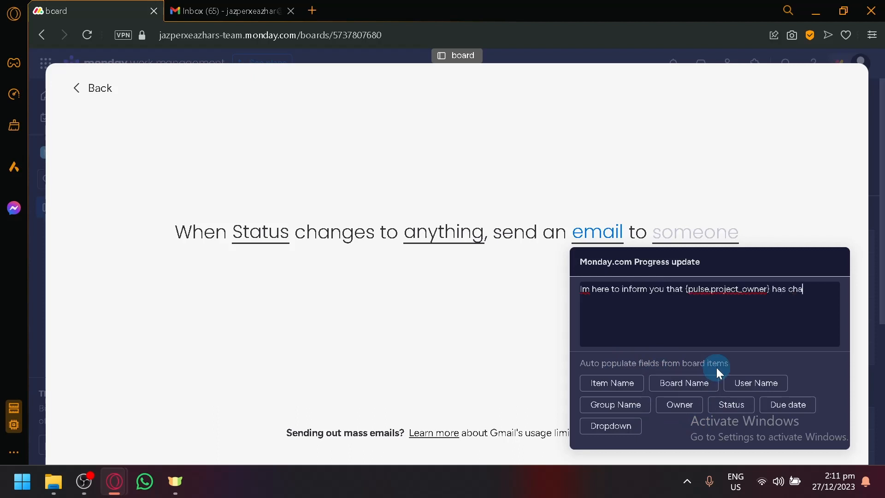
text(nged the)
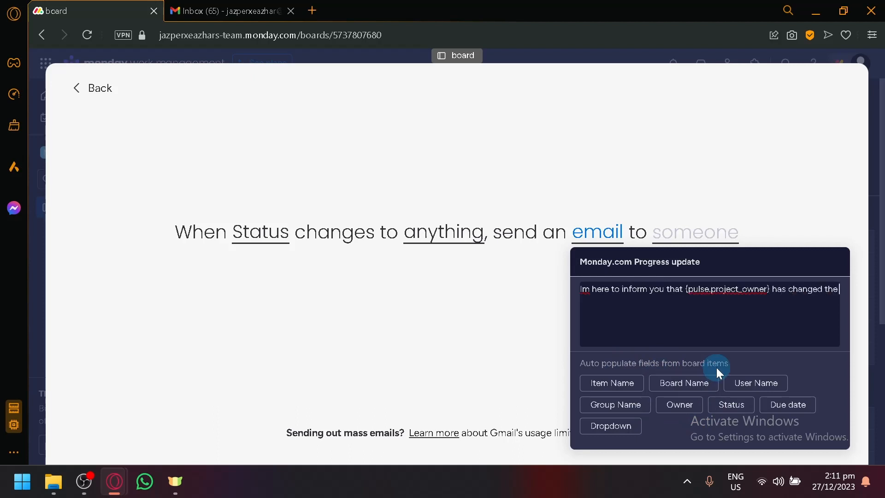
click(731, 395)
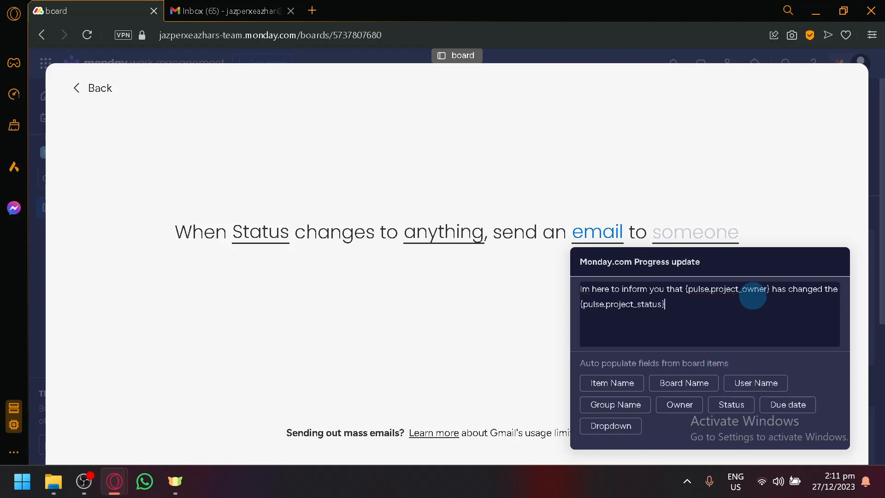
text(of)
click(633, 384)
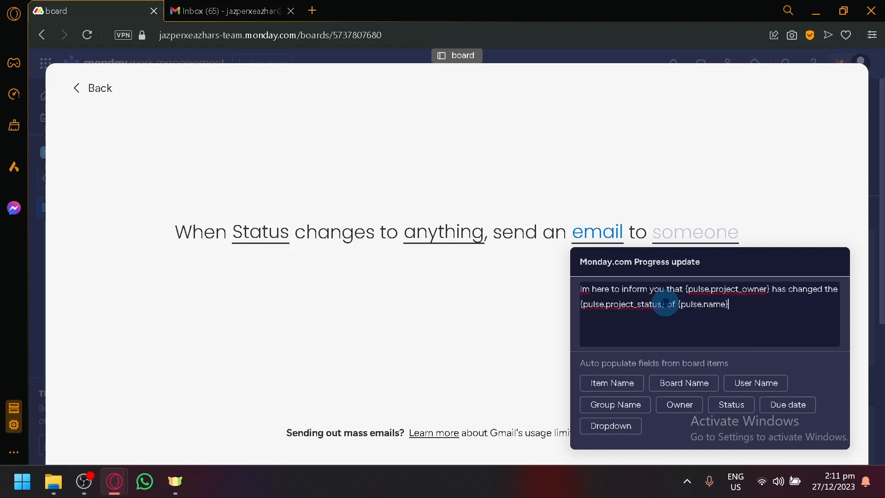
Step: Replace the status placeholder in the email body with the word "status" and append "to" followed by the Status field
drag(665, 304, 577, 305)
text(status)
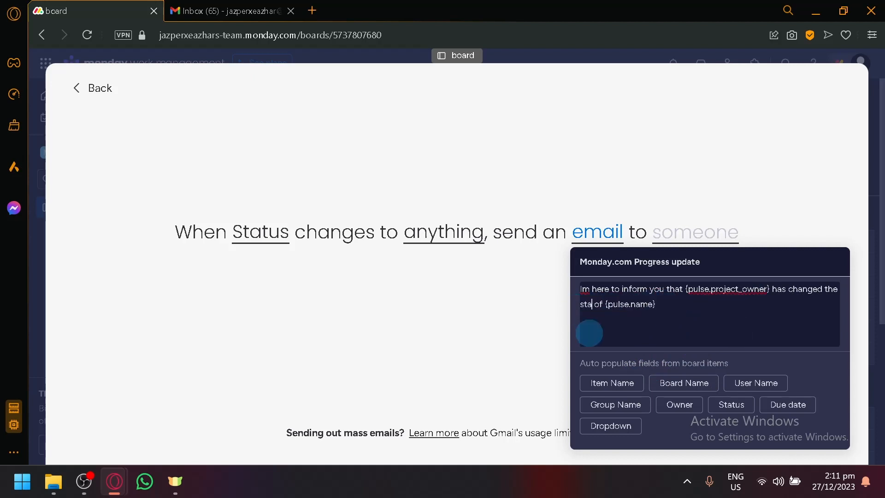
click(691, 308)
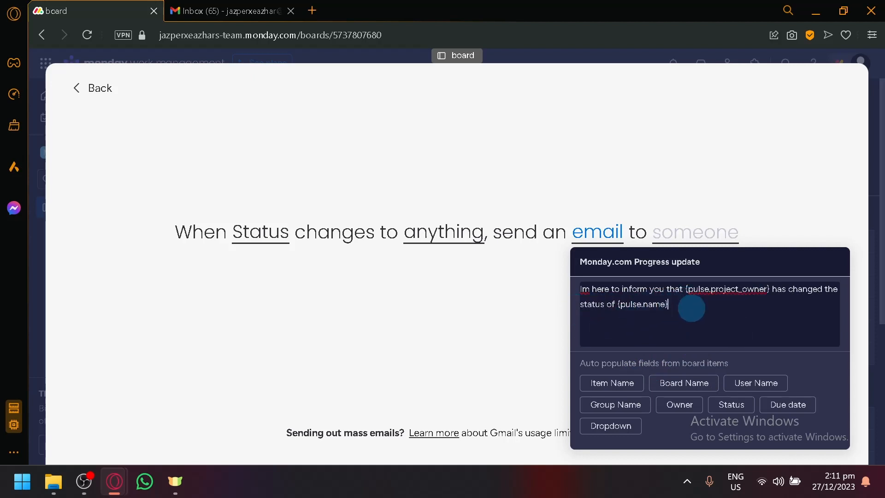
click(731, 405)
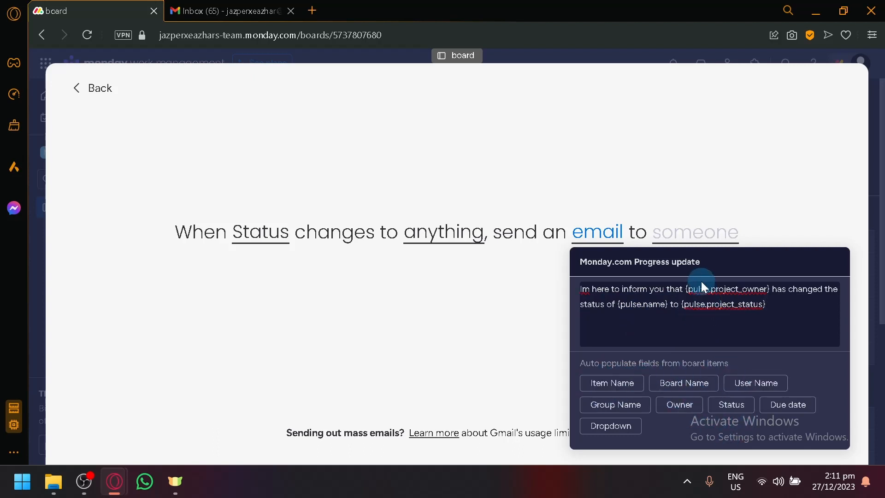
Step: Review the owner and status placeholders, end the email body with a full stop and correct "Im" to "I'm"
drag(686, 288, 770, 290)
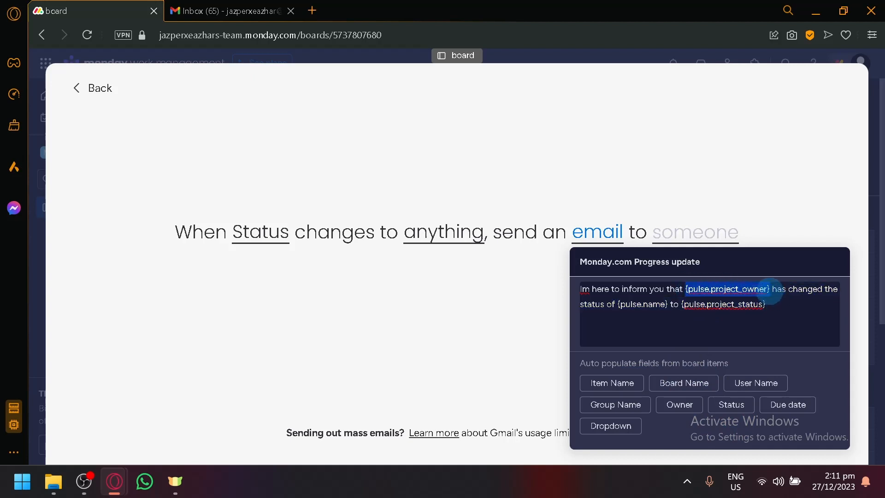
click(767, 311)
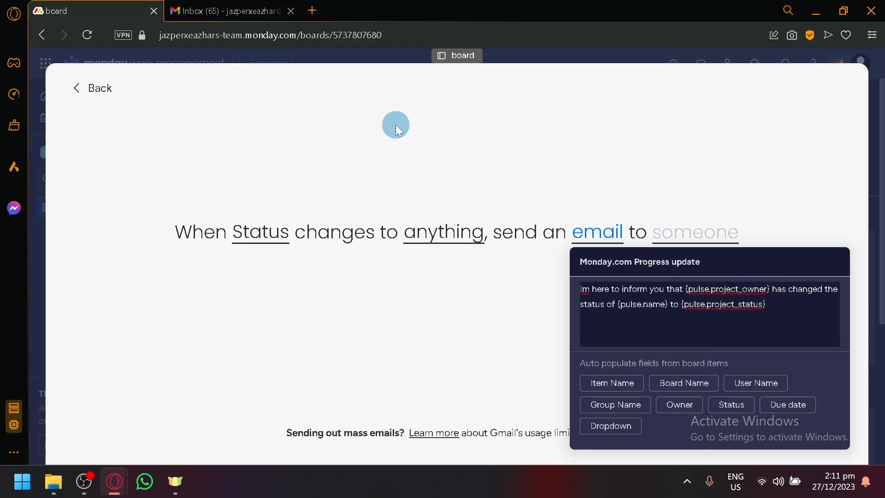
click(777, 300)
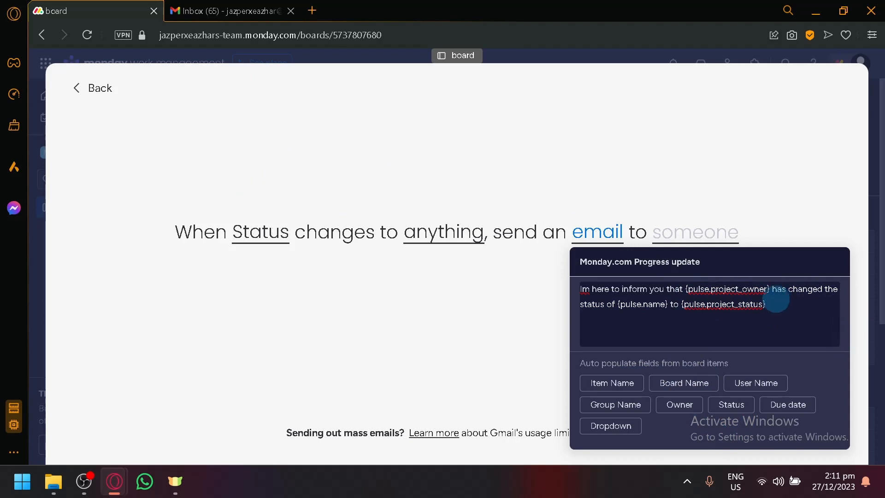
drag(776, 300, 680, 304)
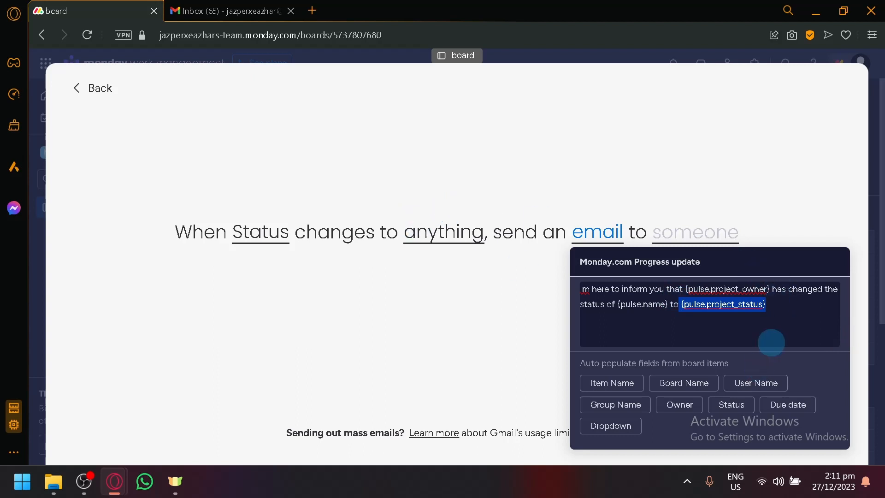
click(783, 316)
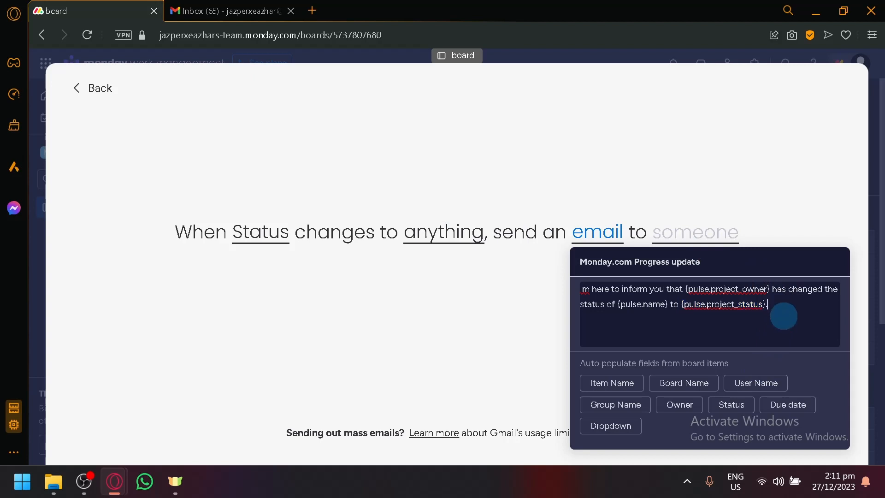
click(582, 289)
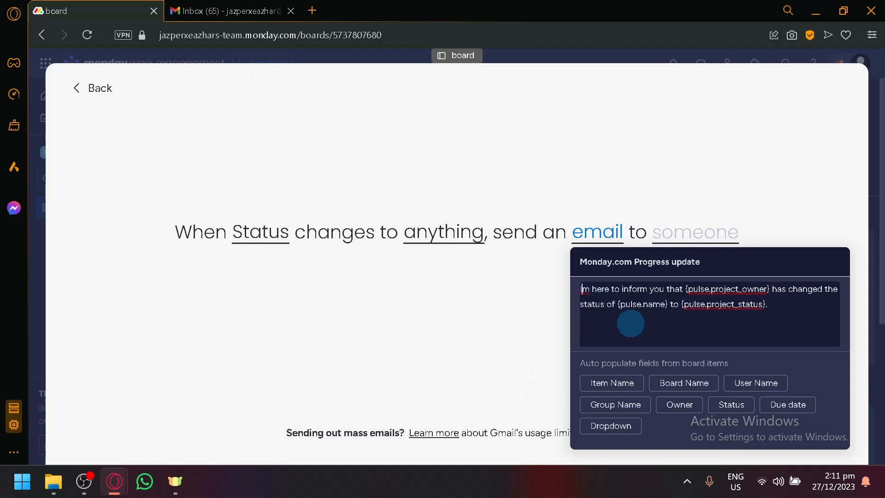
text(')
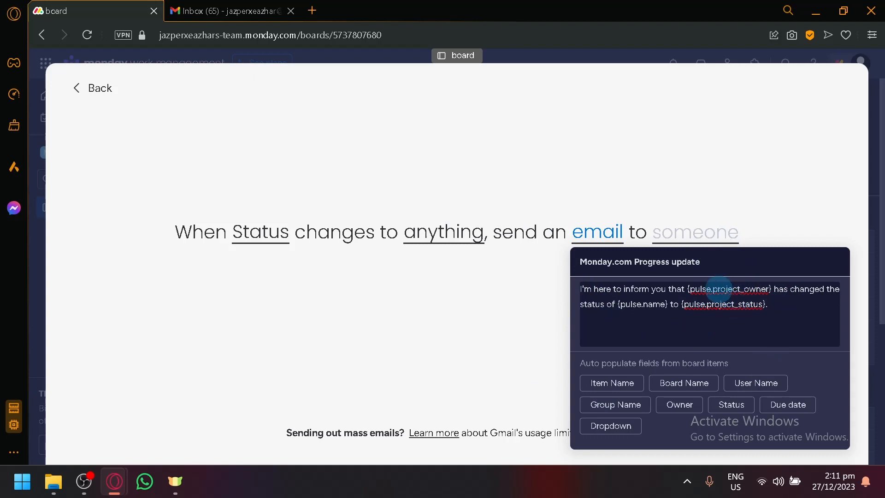
Step: Look through the recipient options, choose Me as the email's recipient and glance at the Gmail inbox
click(695, 236)
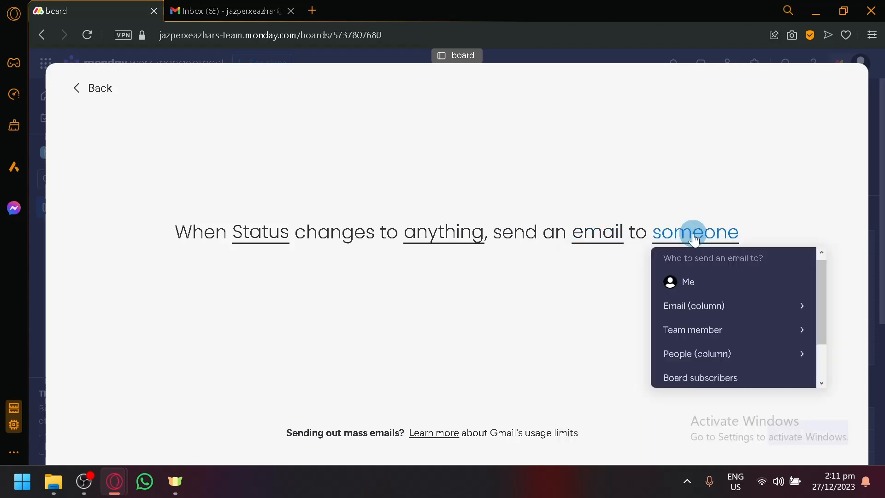
click(759, 295)
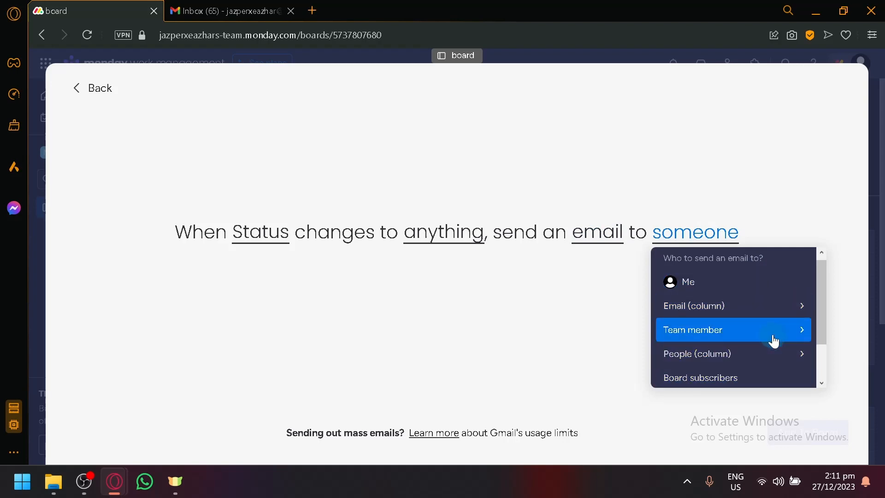
scroll(765, 368, down, 2)
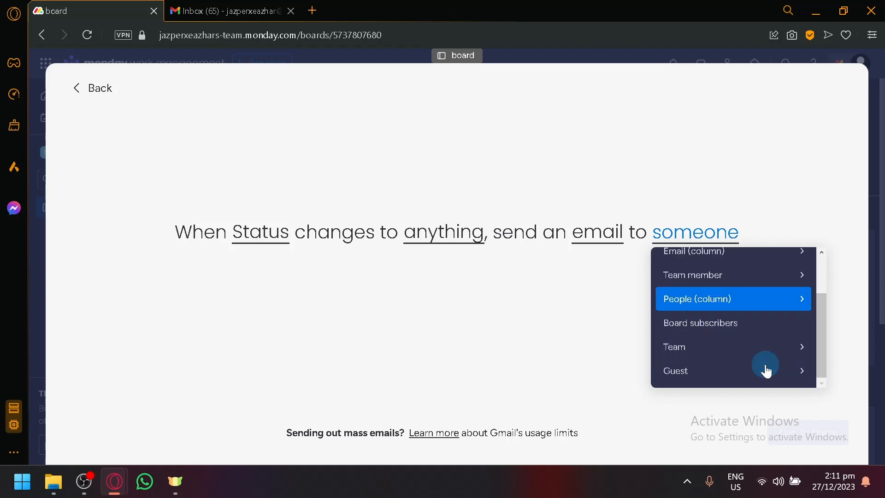
scroll(760, 323, up, 3)
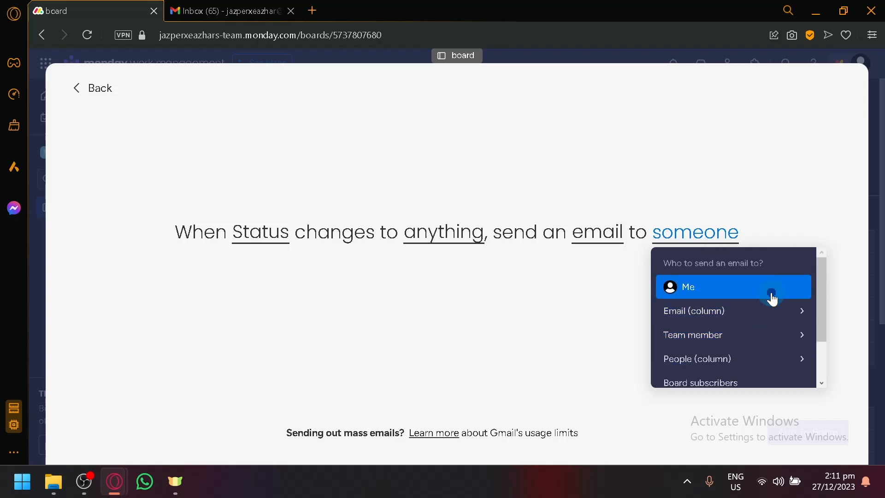
click(772, 299)
click(244, 11)
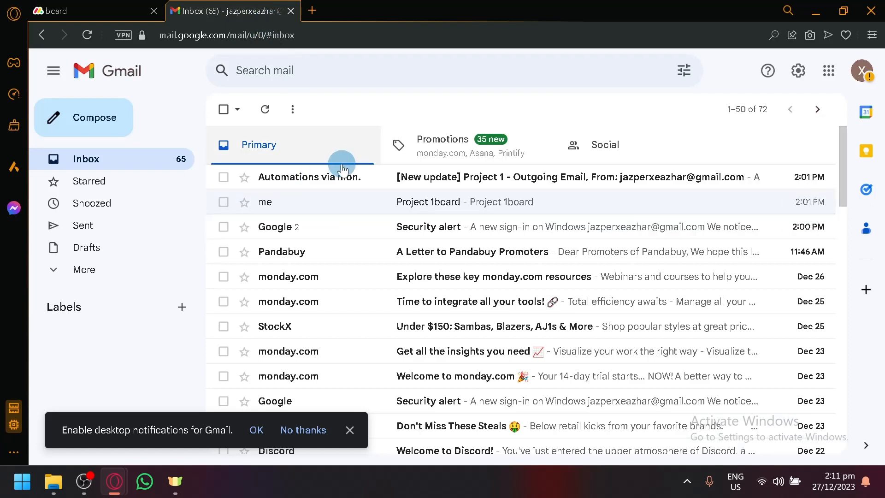
click(73, 10)
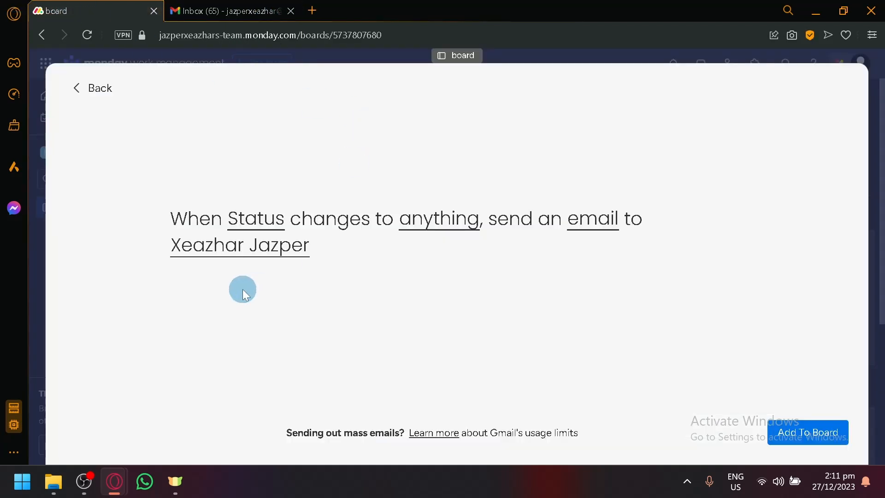
Step: Add the Gmail automation to the board, turn off the board's other automation and close the automation center
click(793, 432)
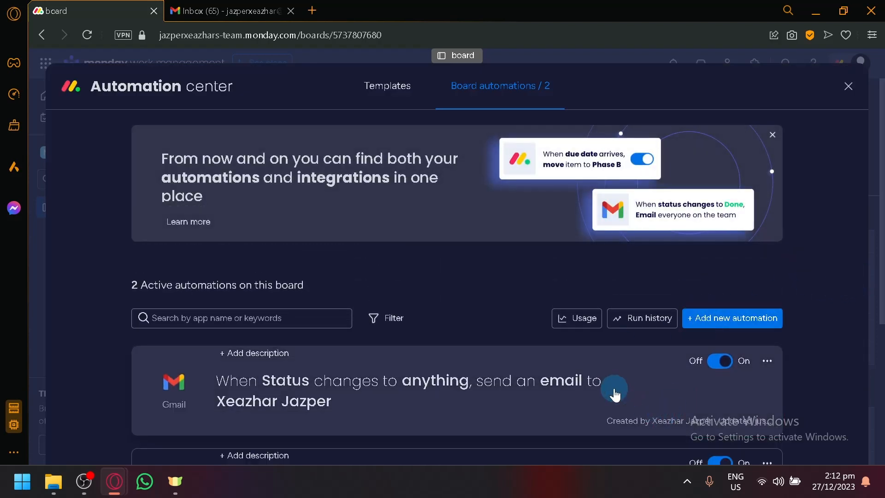
click(719, 461)
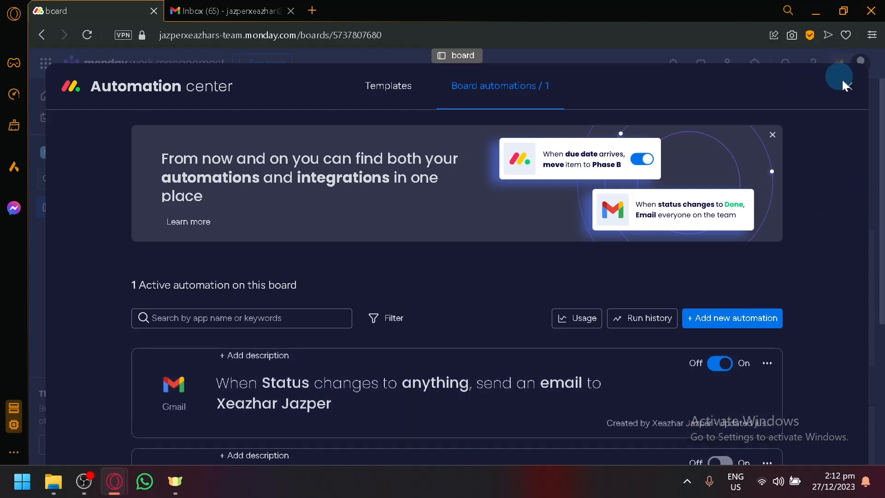
click(852, 90)
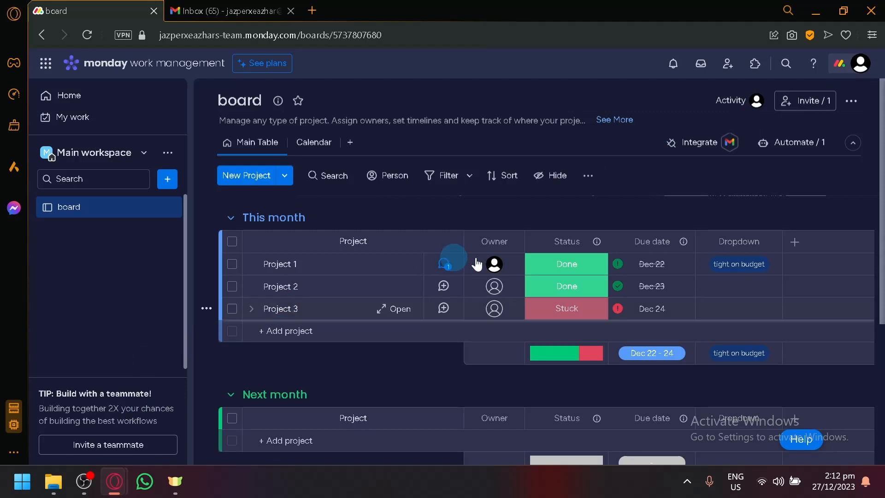
Step: Set the status of Project 3 in the This month group to Working on it
click(559, 309)
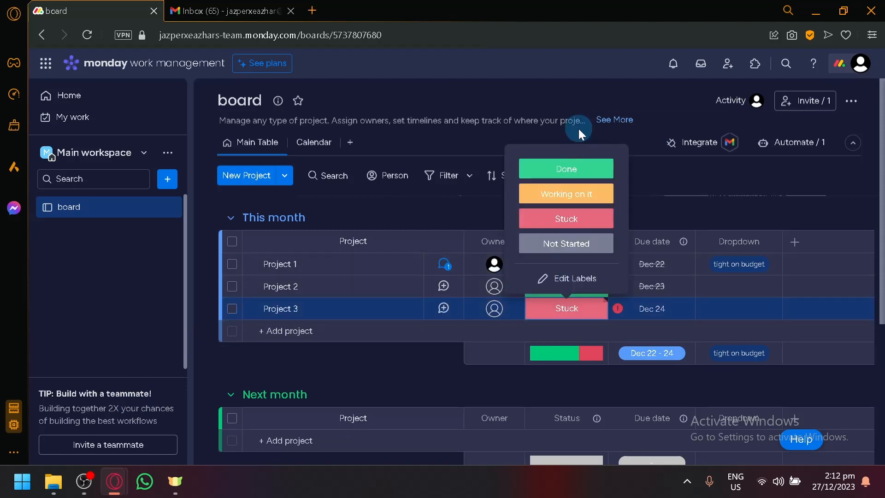
drag(579, 193, 581, 186)
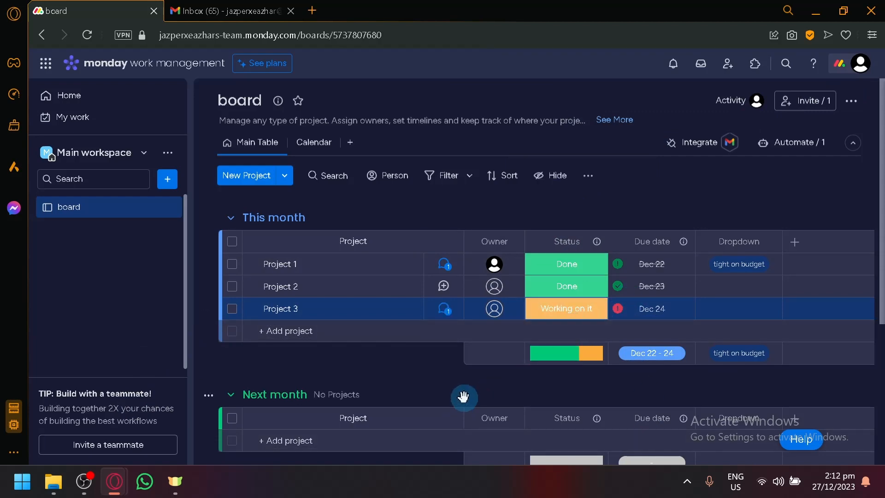
Step: Switch to Gmail, reload the inbox and read the newly received "Monday.com Progress update" email
click(231, 11)
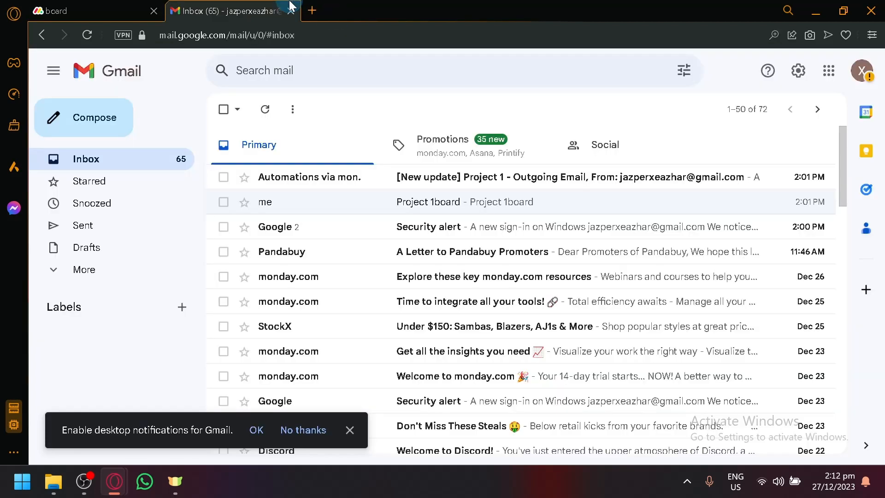
click(88, 36)
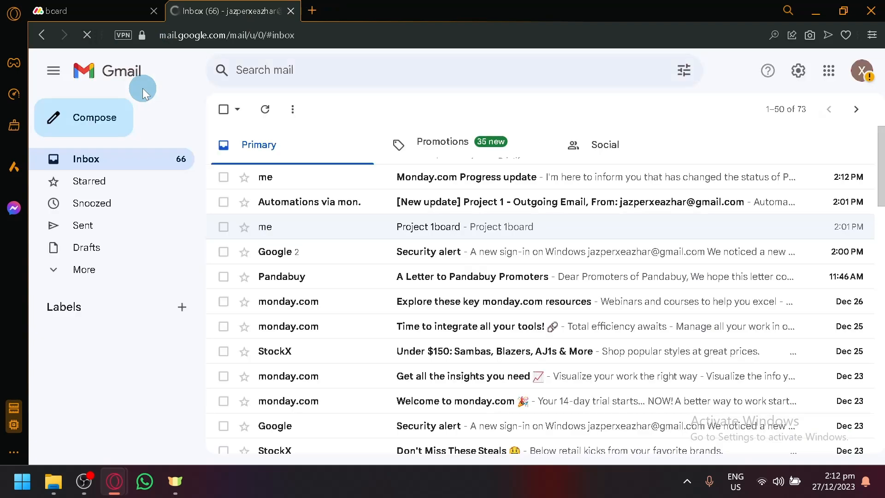
click(463, 179)
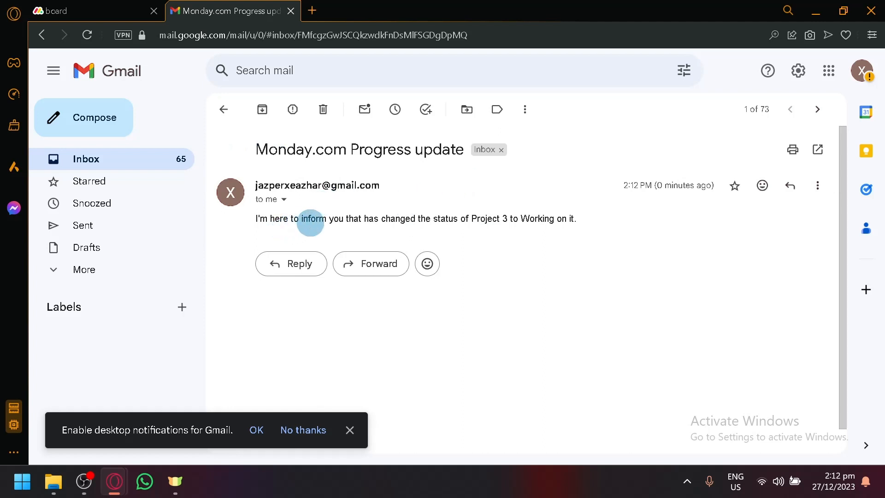
click(426, 341)
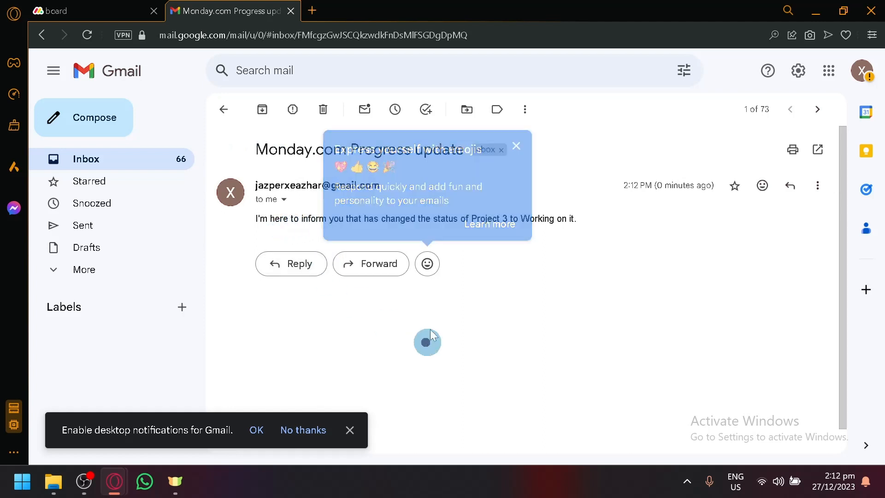
drag(427, 218, 606, 204)
click(529, 219)
click(585, 225)
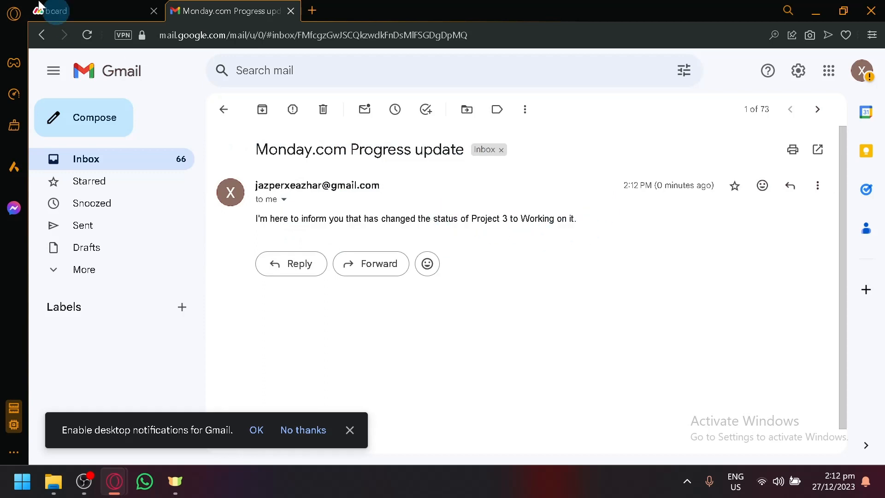
Step: Return to the monday.com board, review the Gmail automation's email text including its project owner field, and close the automation center
click(14, 14)
click(309, 234)
click(46, 9)
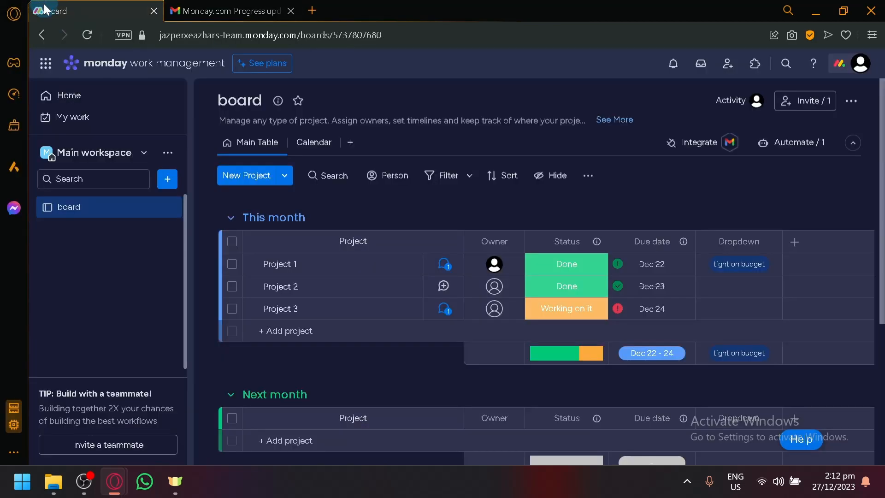
click(801, 142)
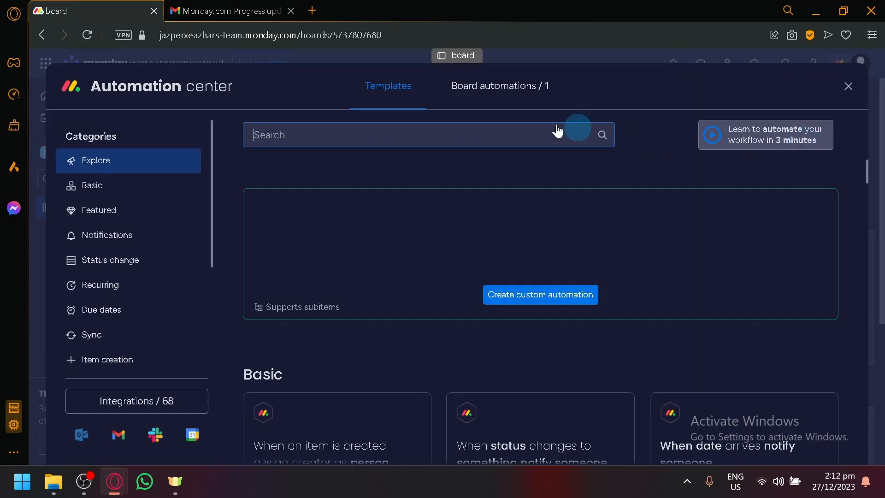
click(484, 87)
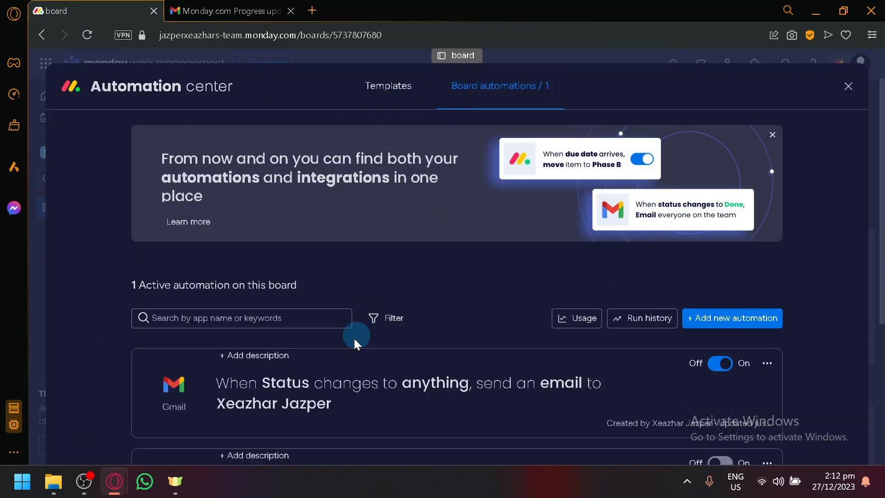
click(353, 371)
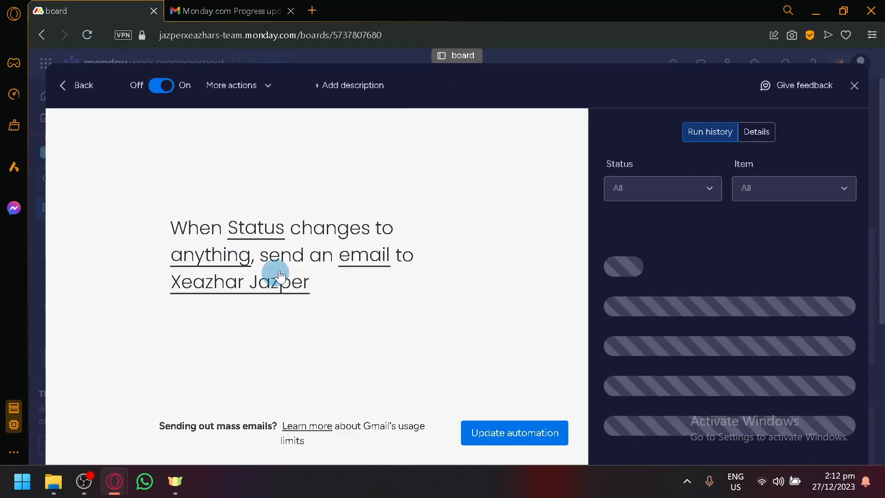
click(368, 263)
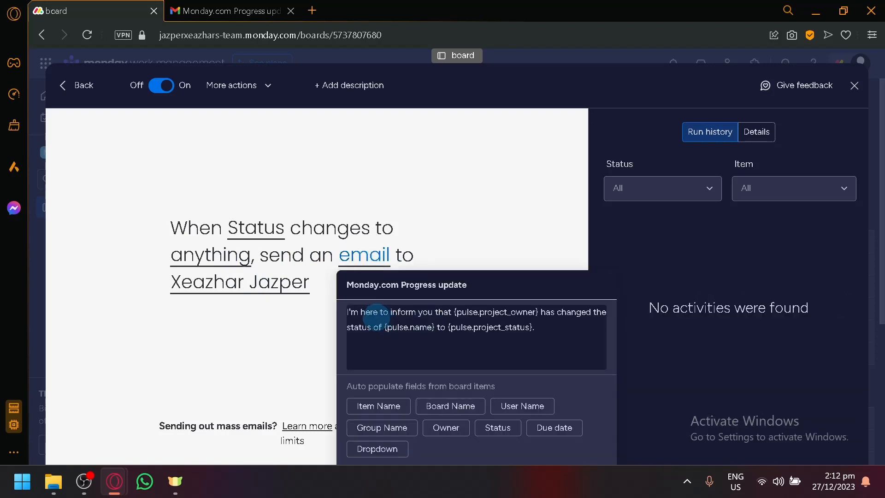
drag(374, 316, 505, 305)
click(464, 313)
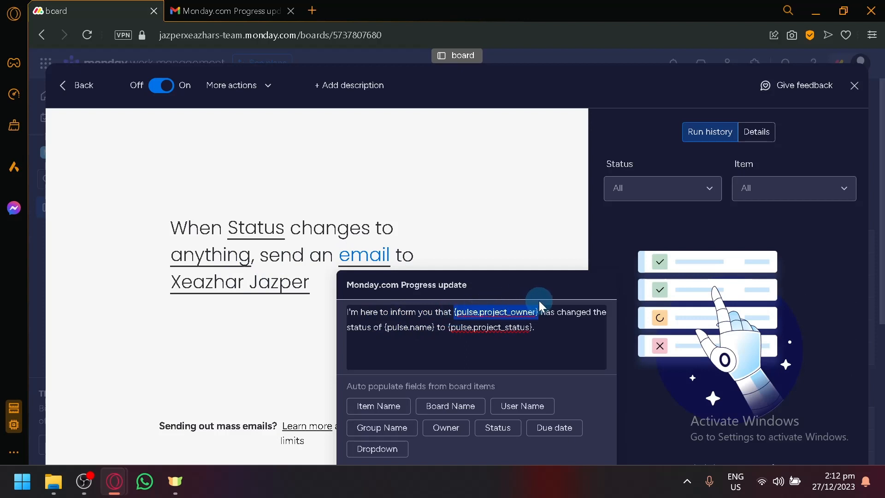
click(854, 86)
click(854, 85)
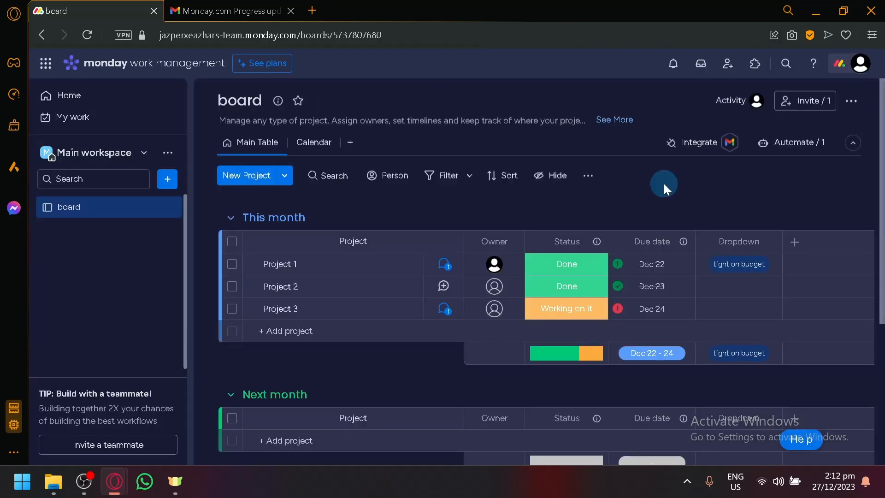
Step: Assign the suggested team member as owner of Project 3 and set that project's status to Stuck
click(494, 309)
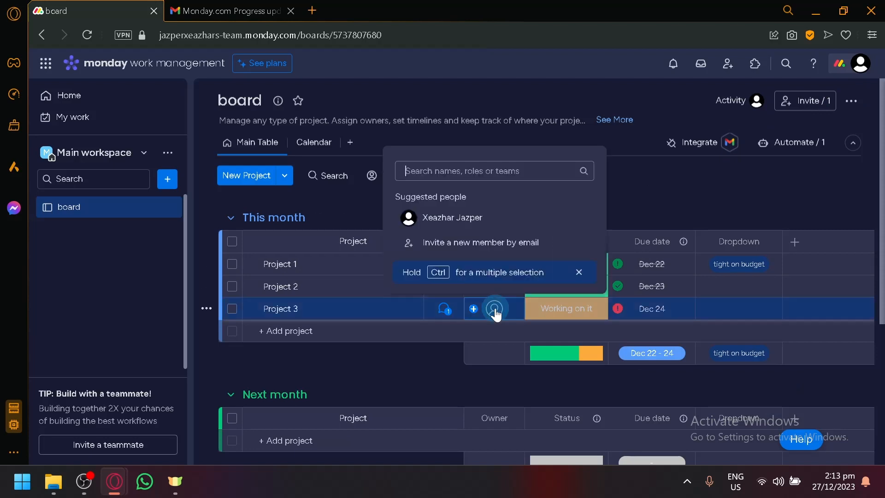
click(488, 217)
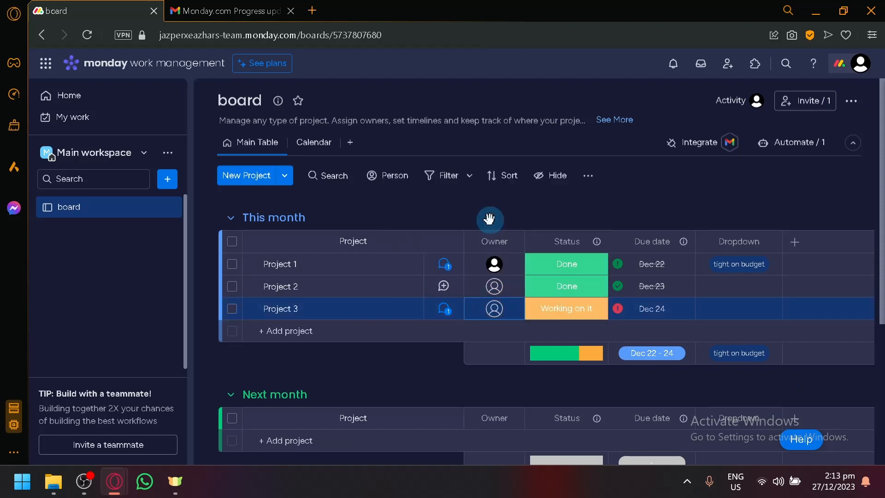
click(568, 307)
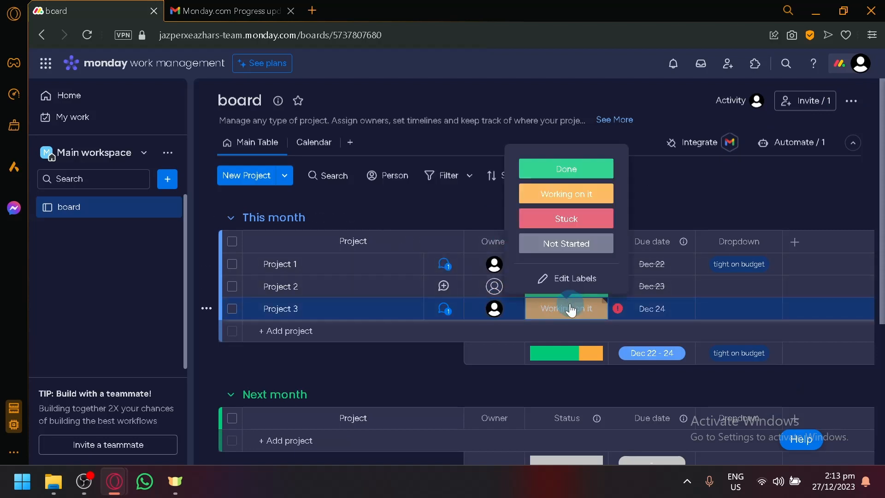
click(576, 220)
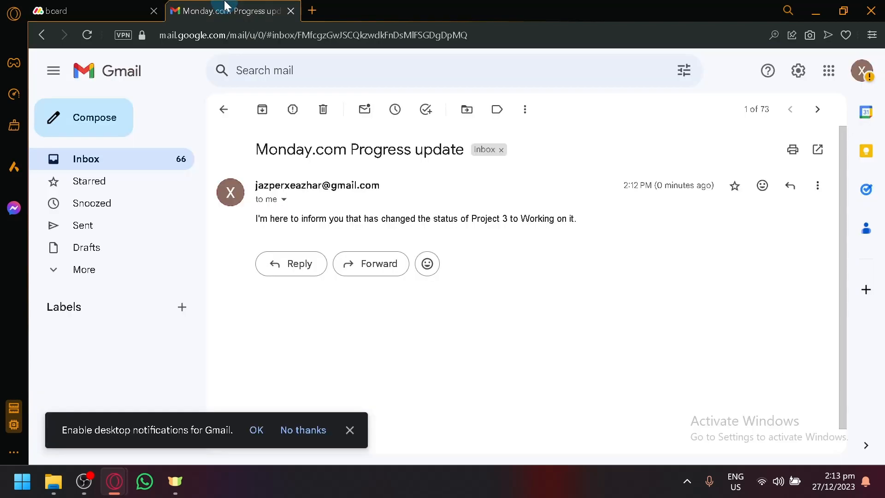
Step: Switch to Gmail, return to the inbox and reload it to check for the new status emails
click(231, 11)
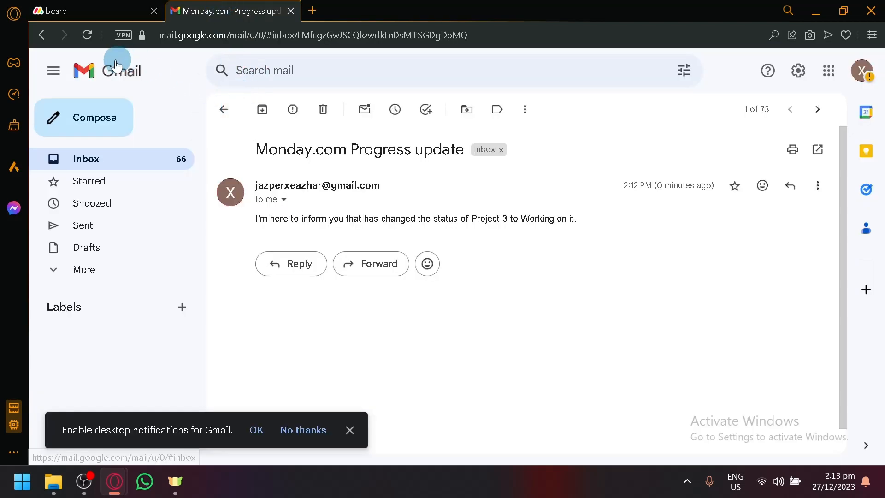
click(224, 109)
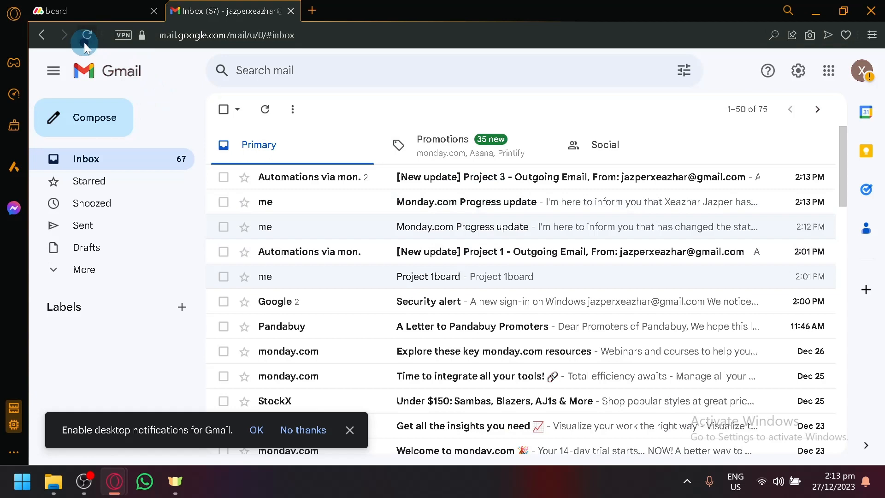
click(86, 40)
click(515, 108)
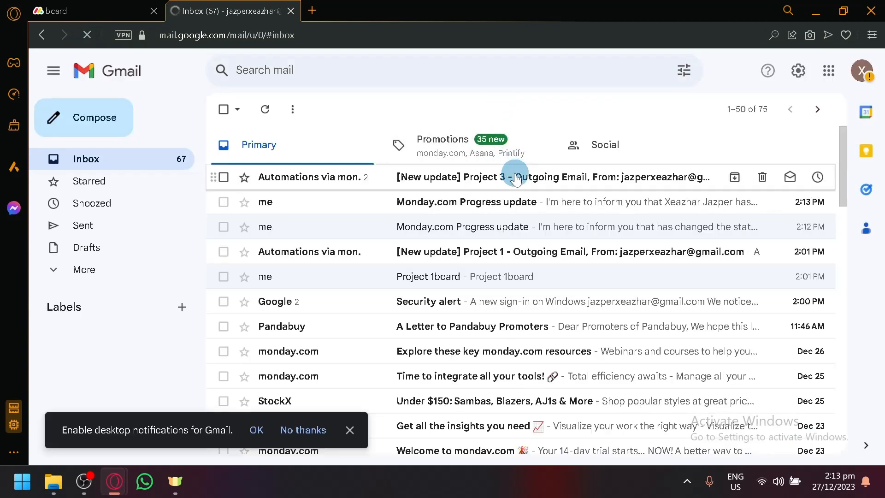
Step: Read through the "[New update] Project 3 - Outgoing Email" notification from monday.com and return to the inbox
click(516, 179)
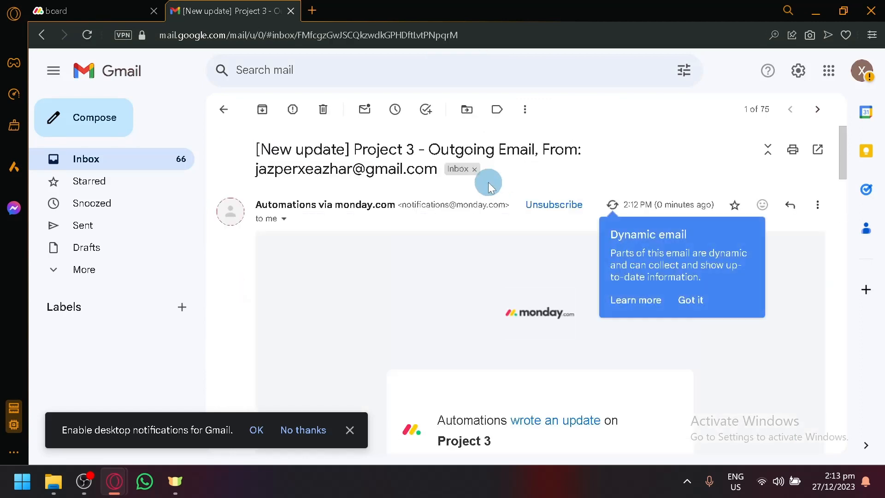
scroll(602, 269, down, 4)
scroll(601, 269, down, 4)
scroll(655, 313, down, 2)
scroll(655, 312, up, 2)
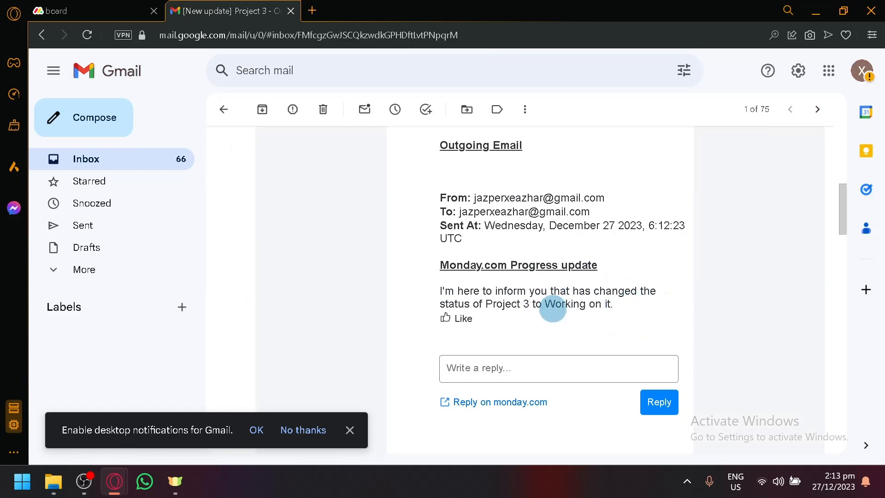
scroll(560, 316, up, 5)
scroll(560, 315, down, 10)
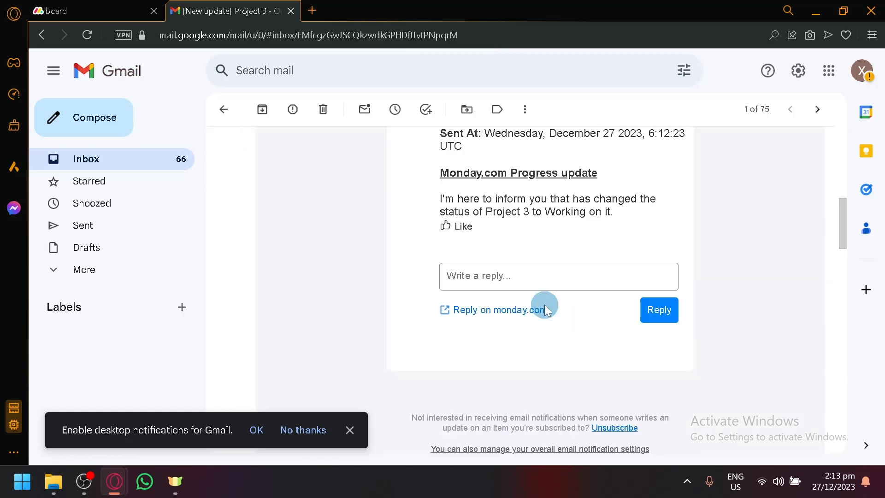
scroll(544, 305, up, 2)
scroll(486, 302, up, 8)
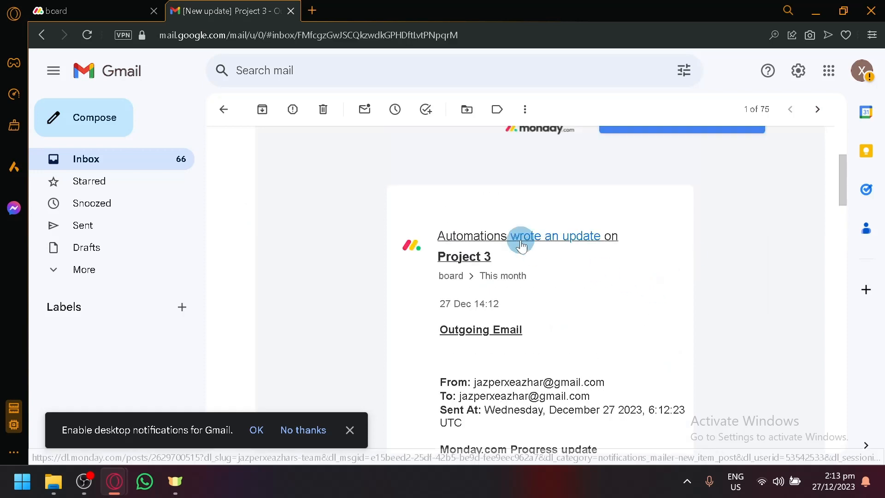
click(214, 119)
Step: Switch back to the monday.com board, look at the column types available to add and dismiss the list
click(92, 9)
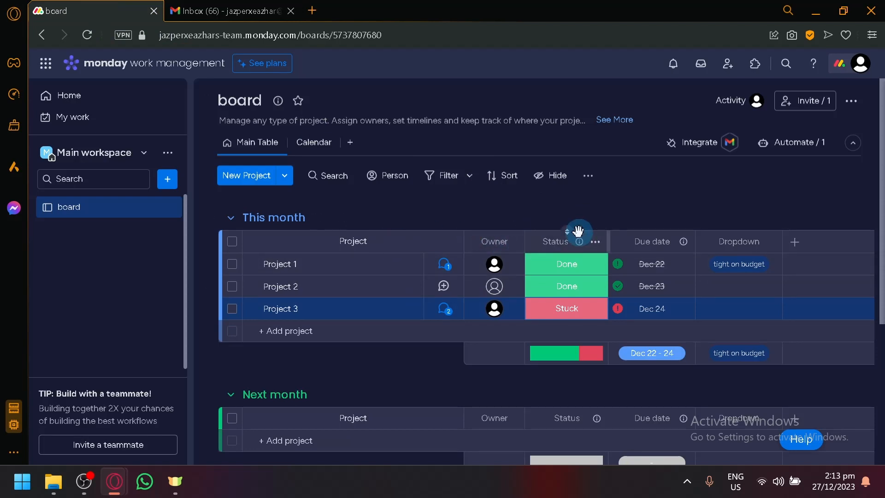
click(793, 249)
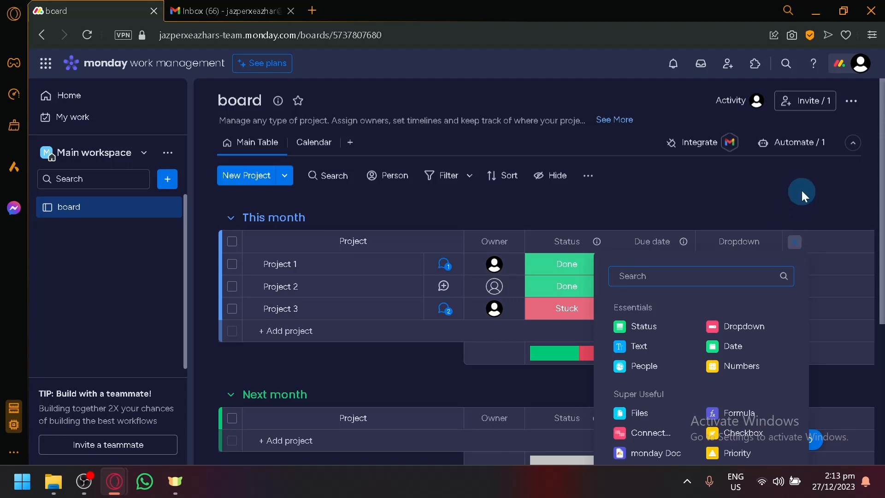
scroll(798, 191, down, 2)
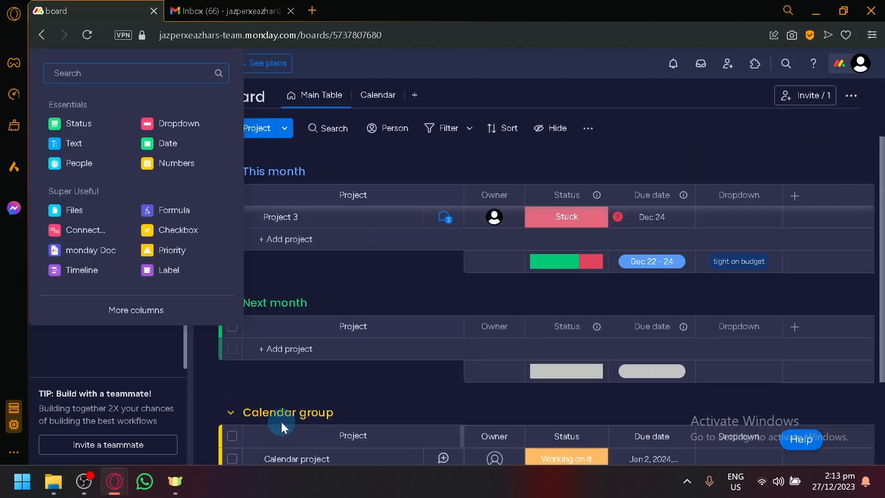
click(363, 275)
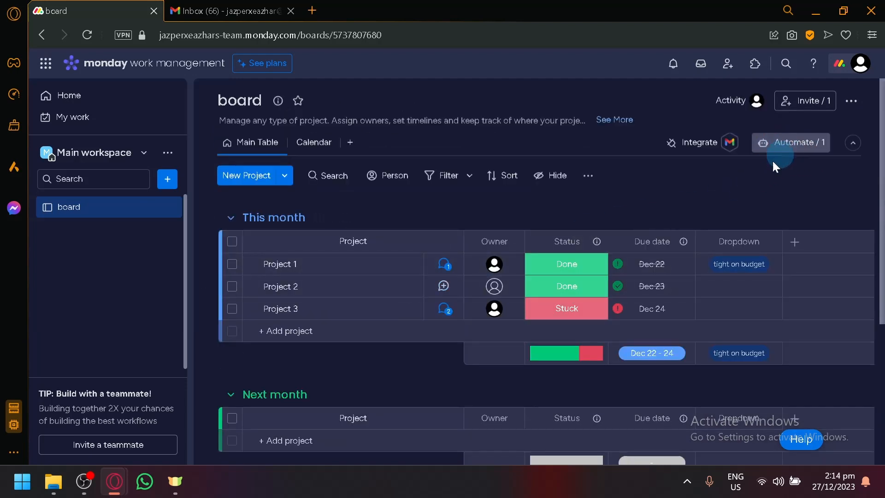
Step: Close the Gmail inbox page and keep the monday.com board open
click(291, 11)
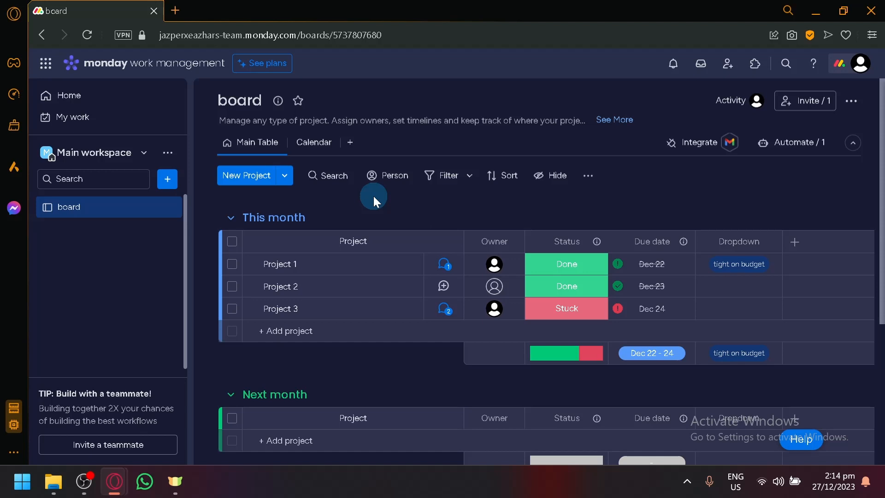
click(87, 477)
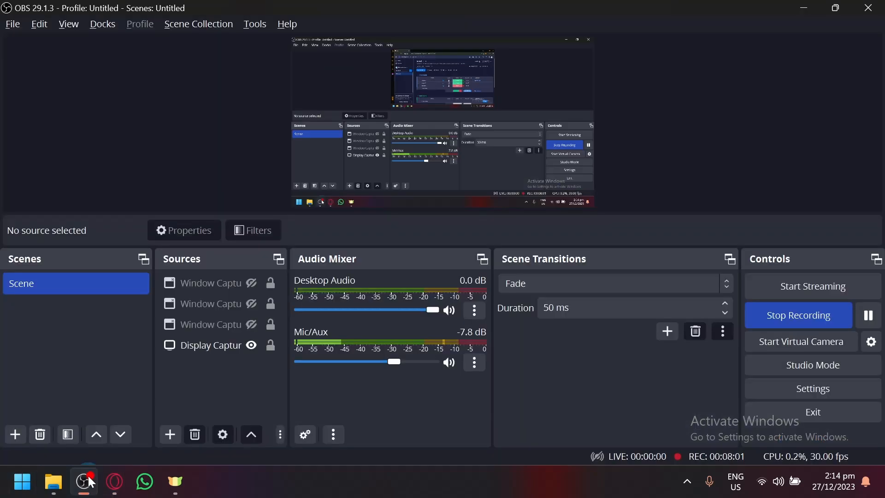